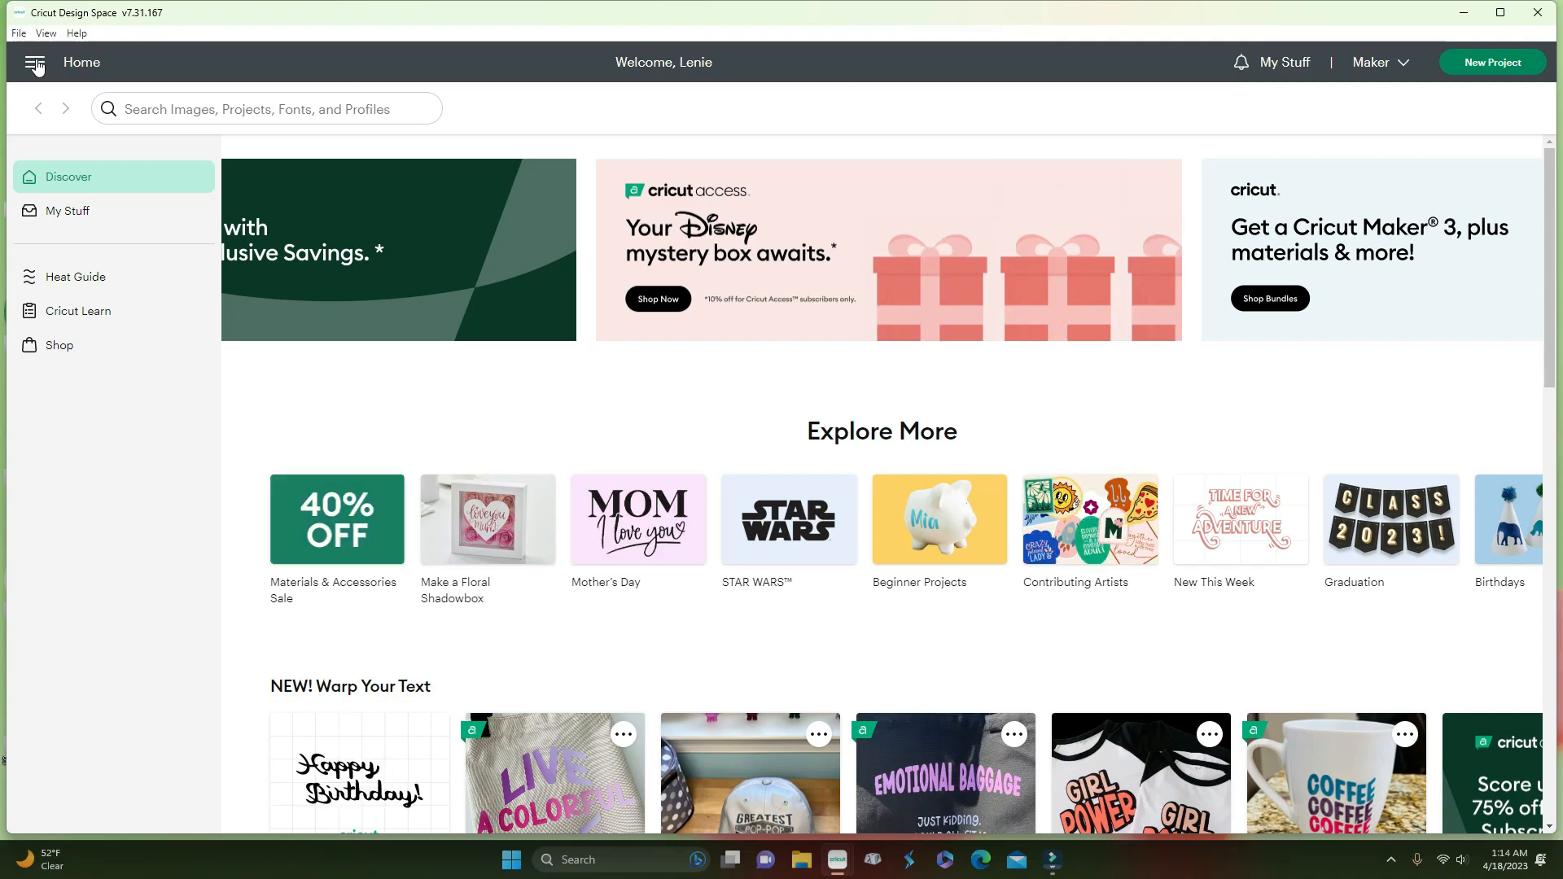
# Open the Design Space settings, review the general options, and close them
pyautogui.click(35, 64)
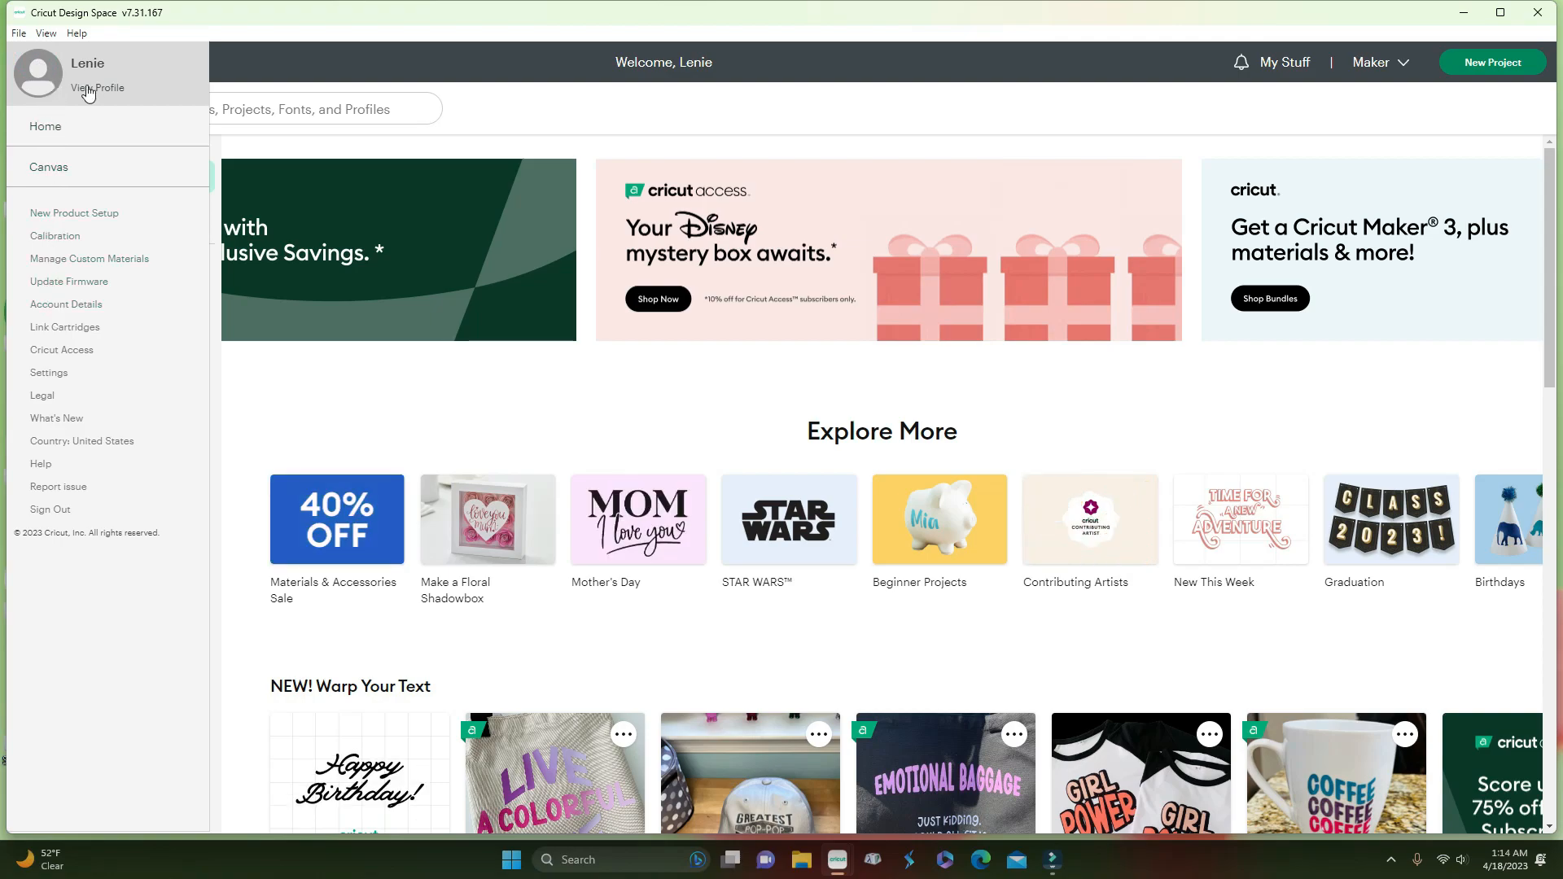
pyautogui.click(33, 66)
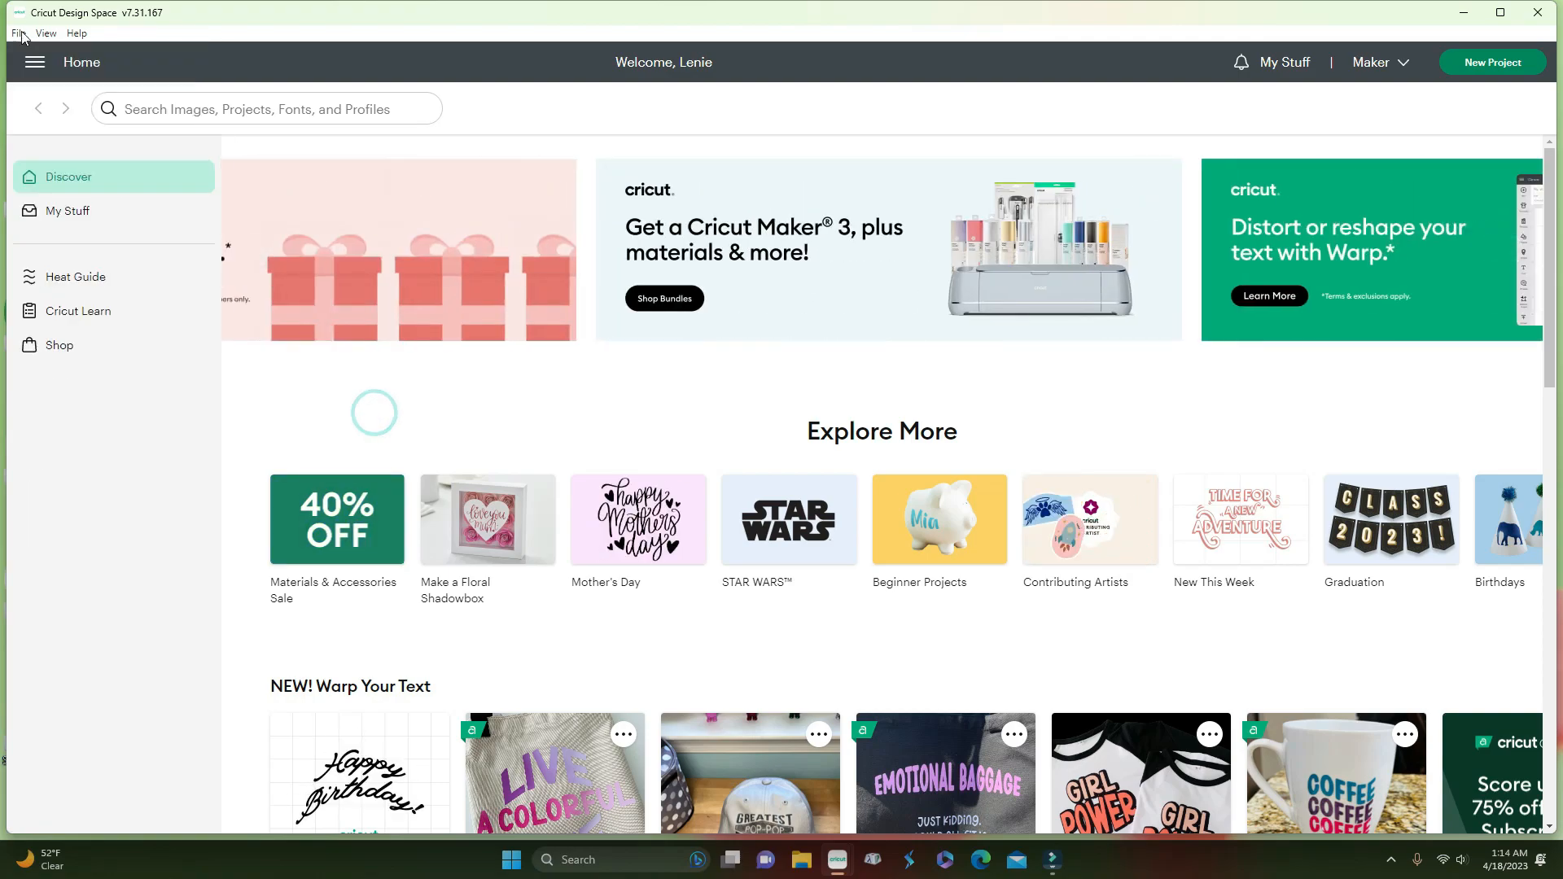
pyautogui.click(33, 70)
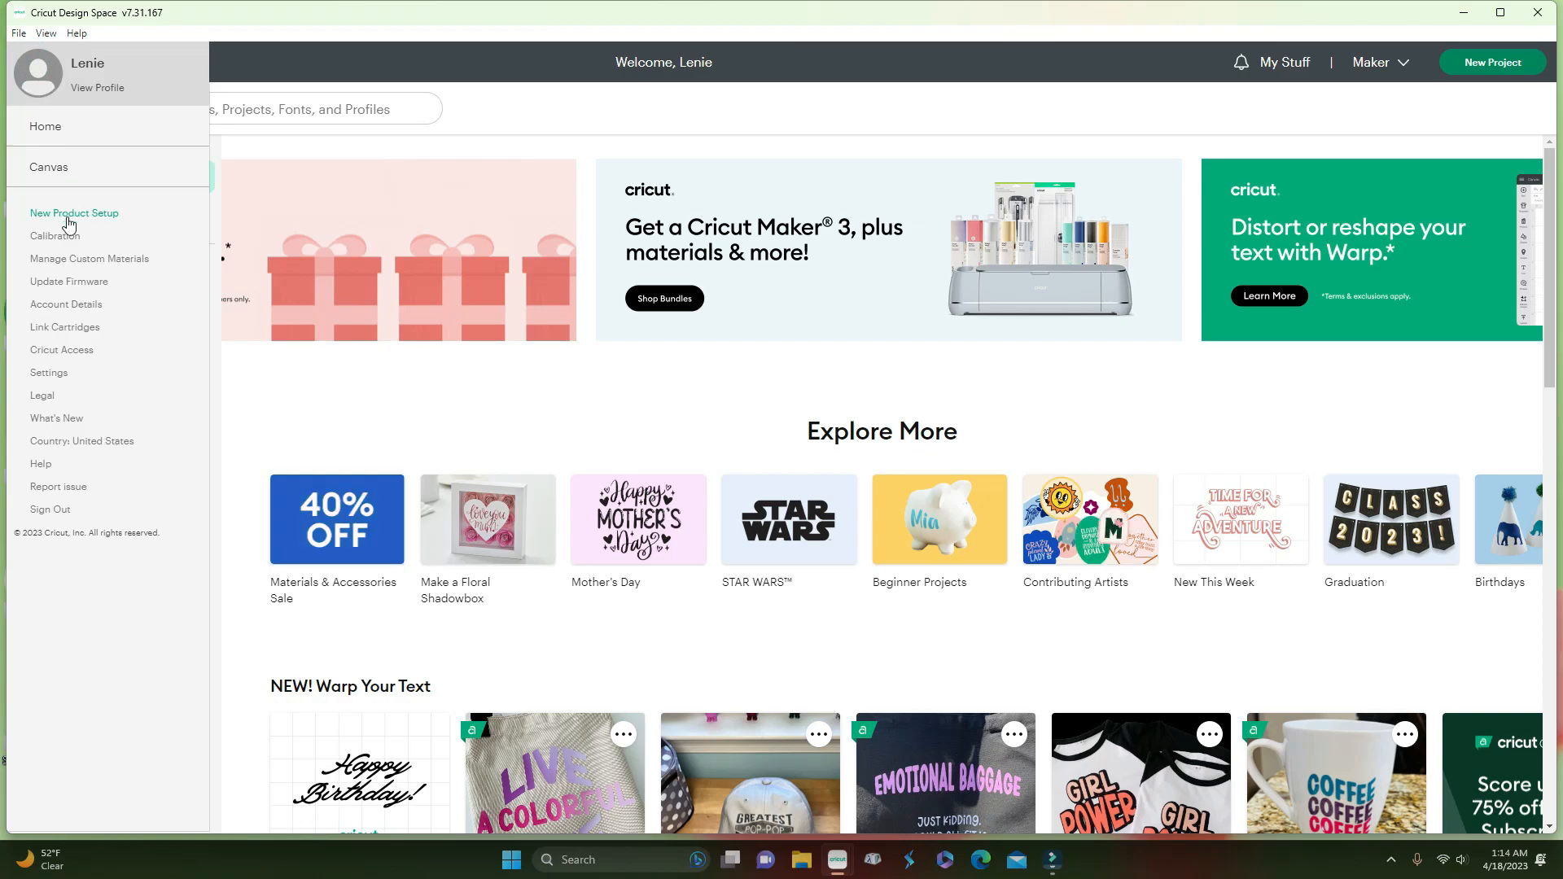
pyautogui.click(51, 373)
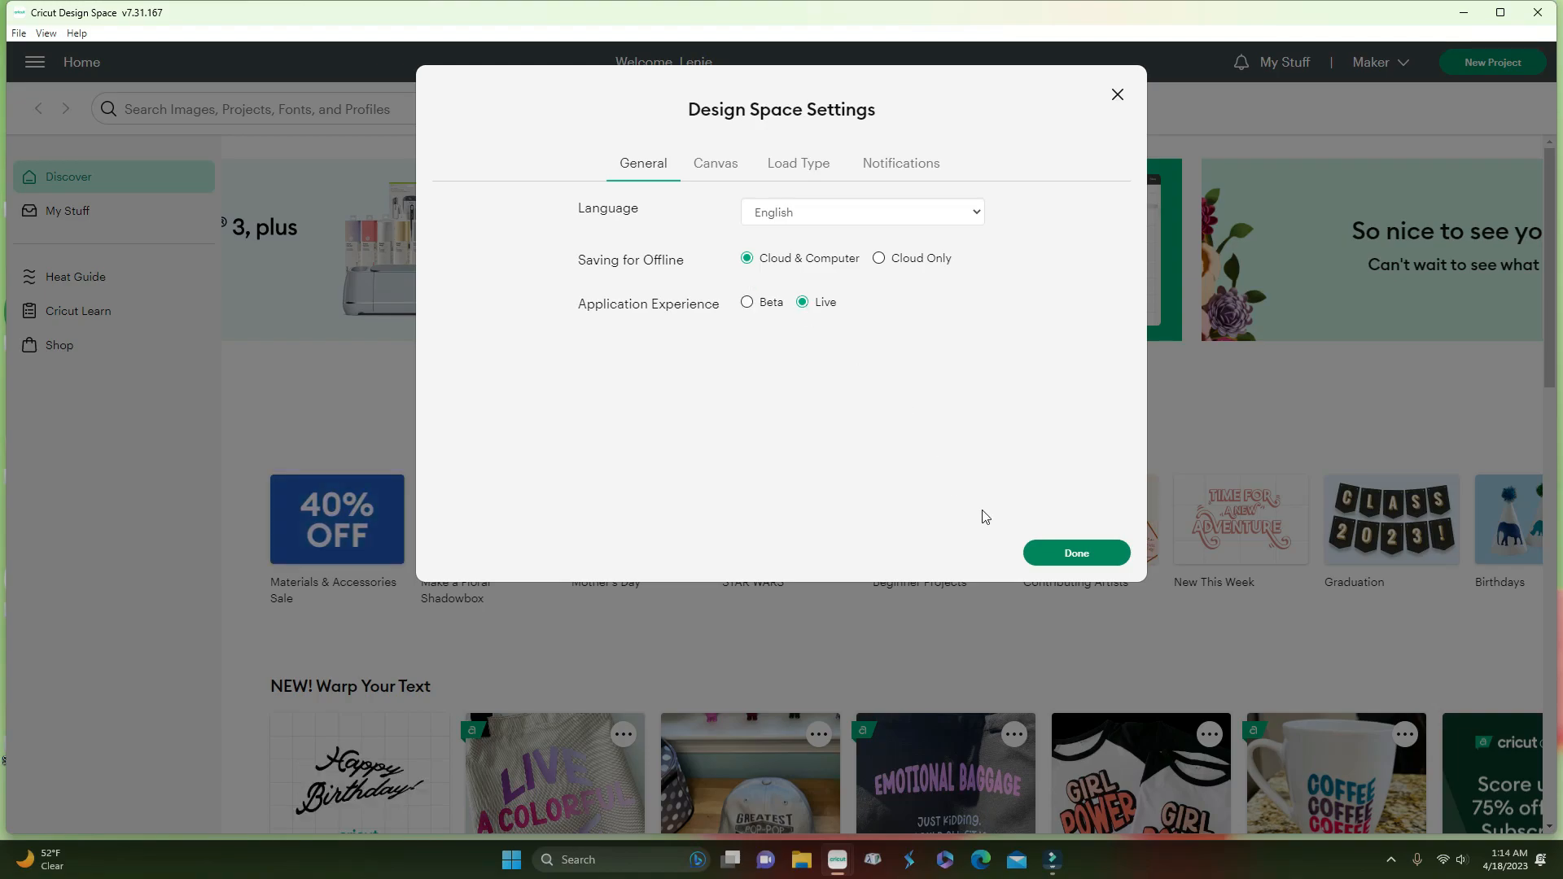
pyautogui.click(1076, 553)
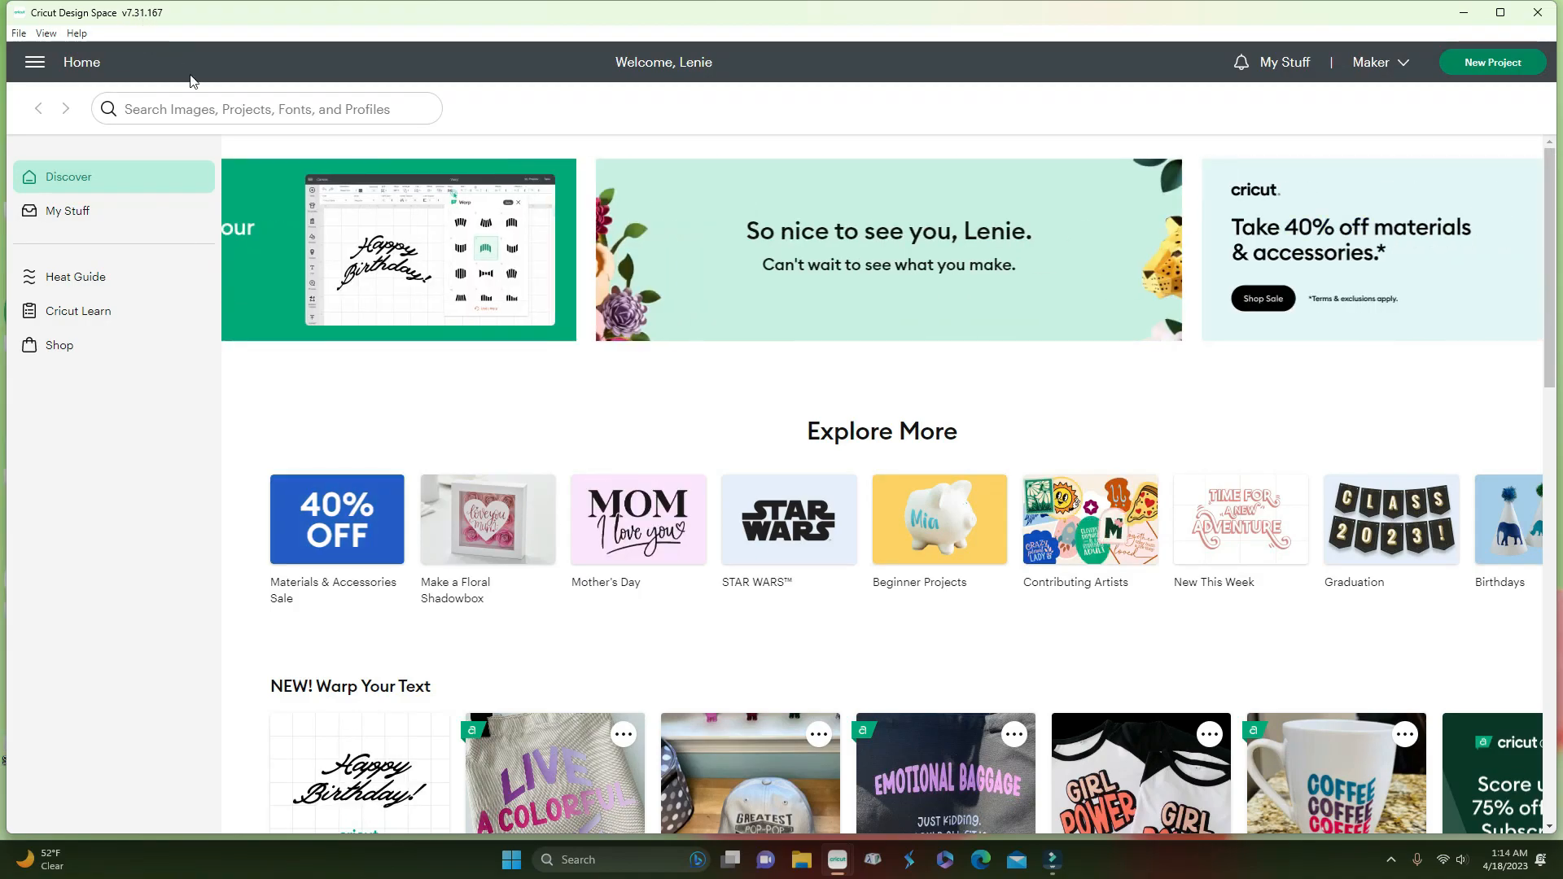
# Start a new project and add the uploaded cowgirl image to the canvas
pyautogui.click(1501, 70)
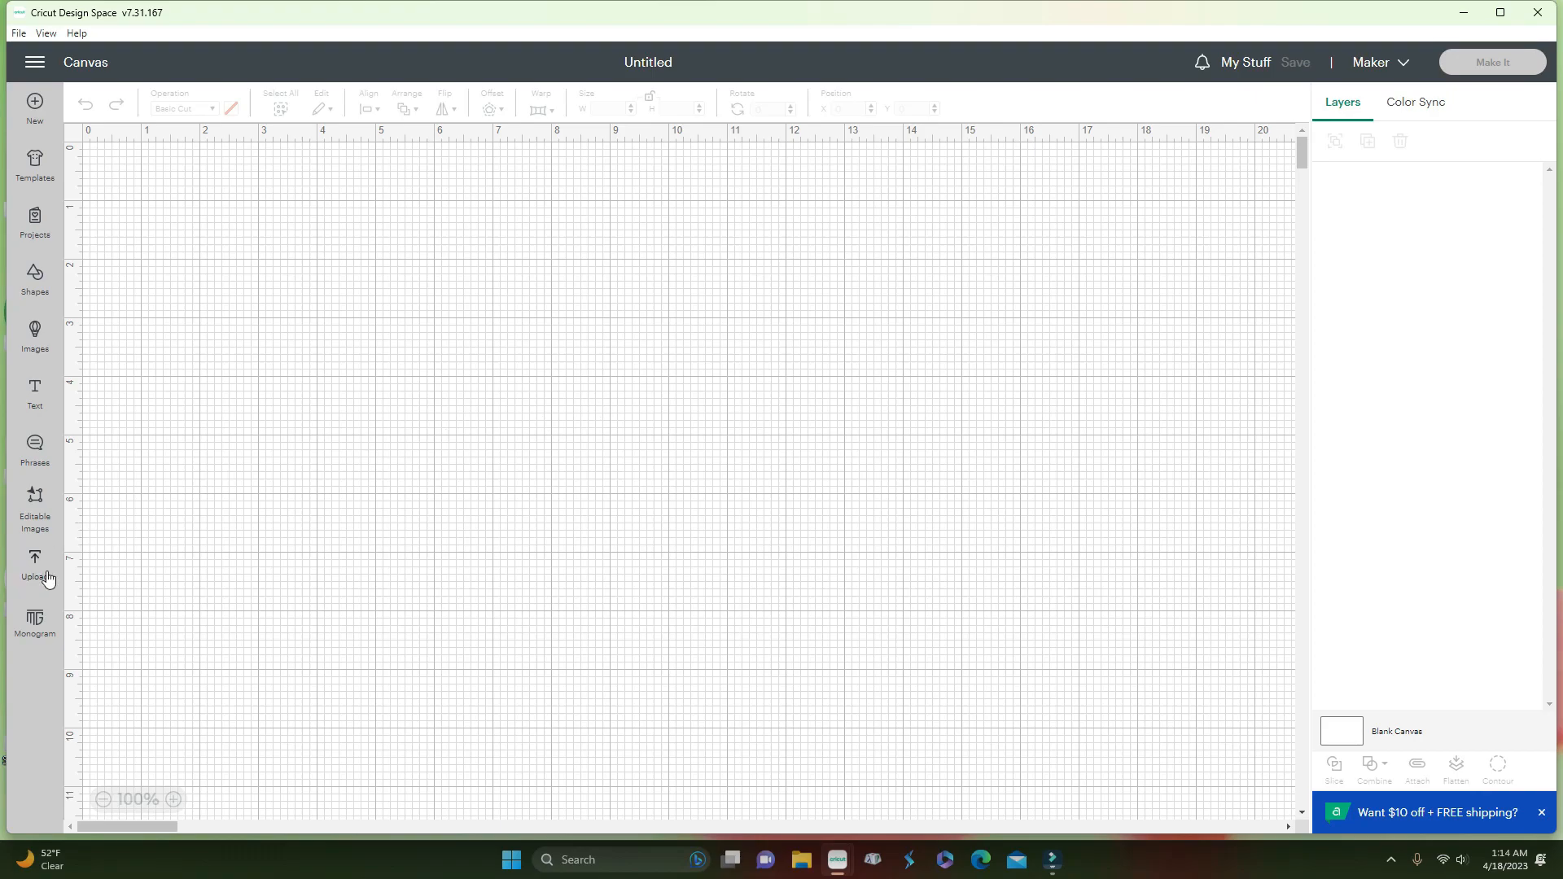
pyautogui.click(36, 565)
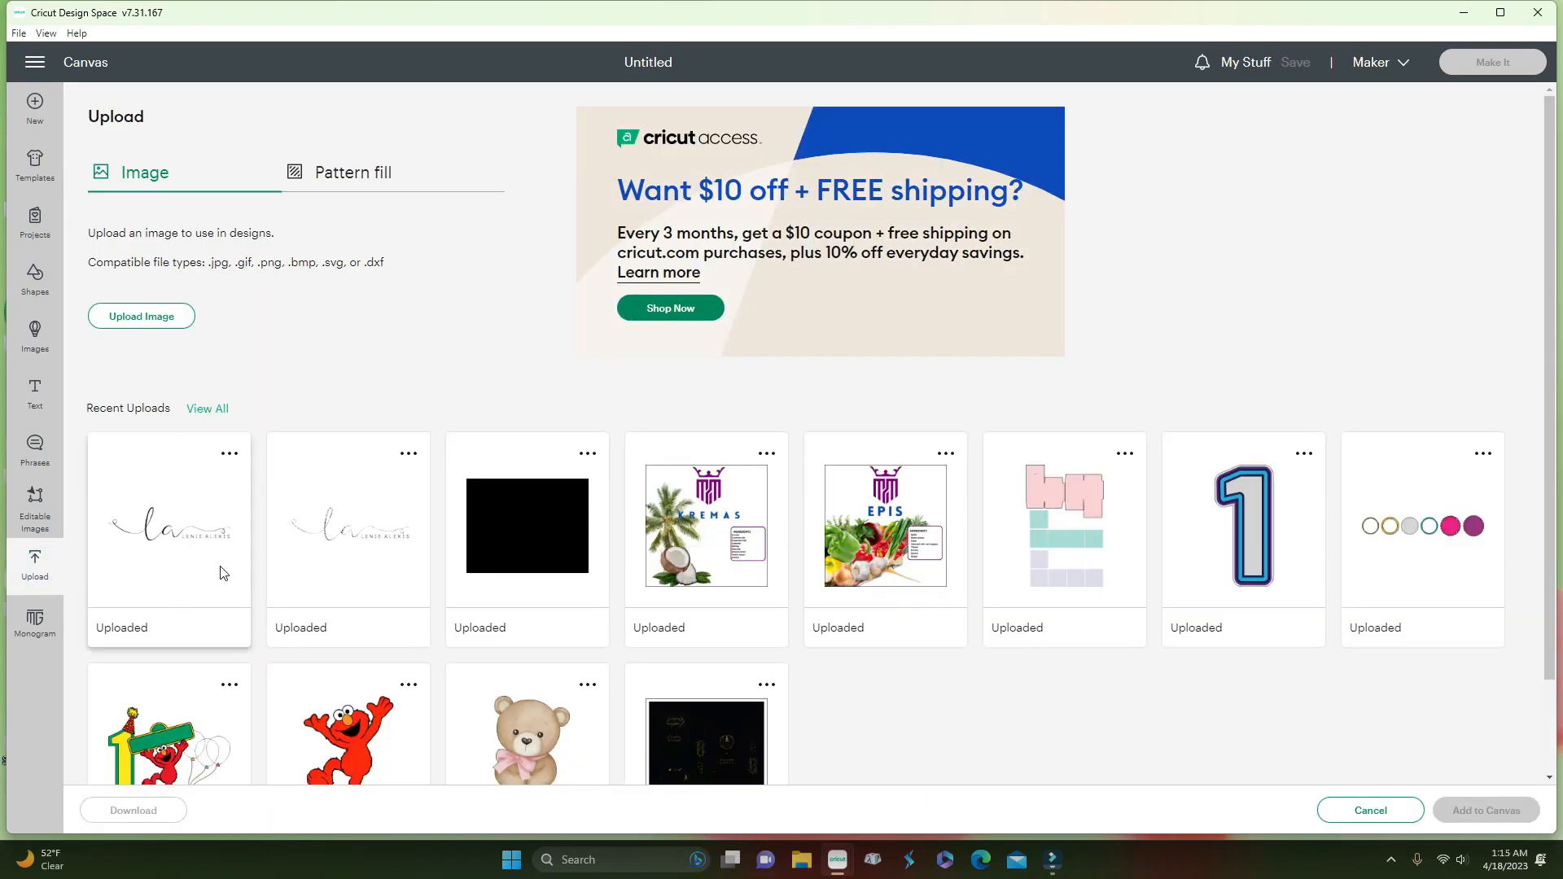
pyautogui.scroll(-2, 260, 576)
pyautogui.scroll(2, 268, 521)
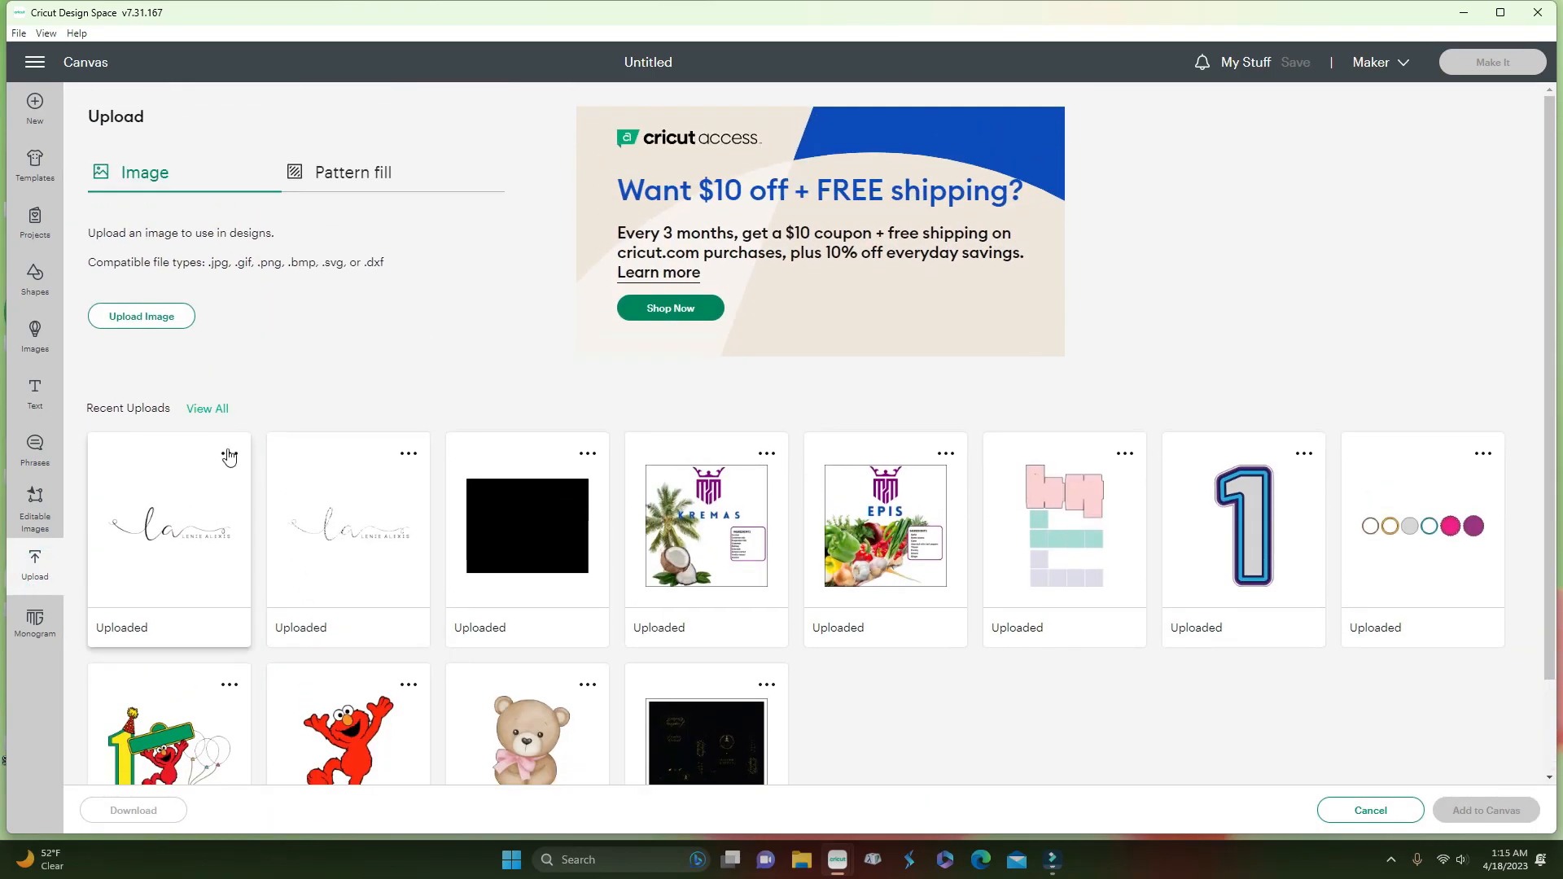
pyautogui.click(205, 409)
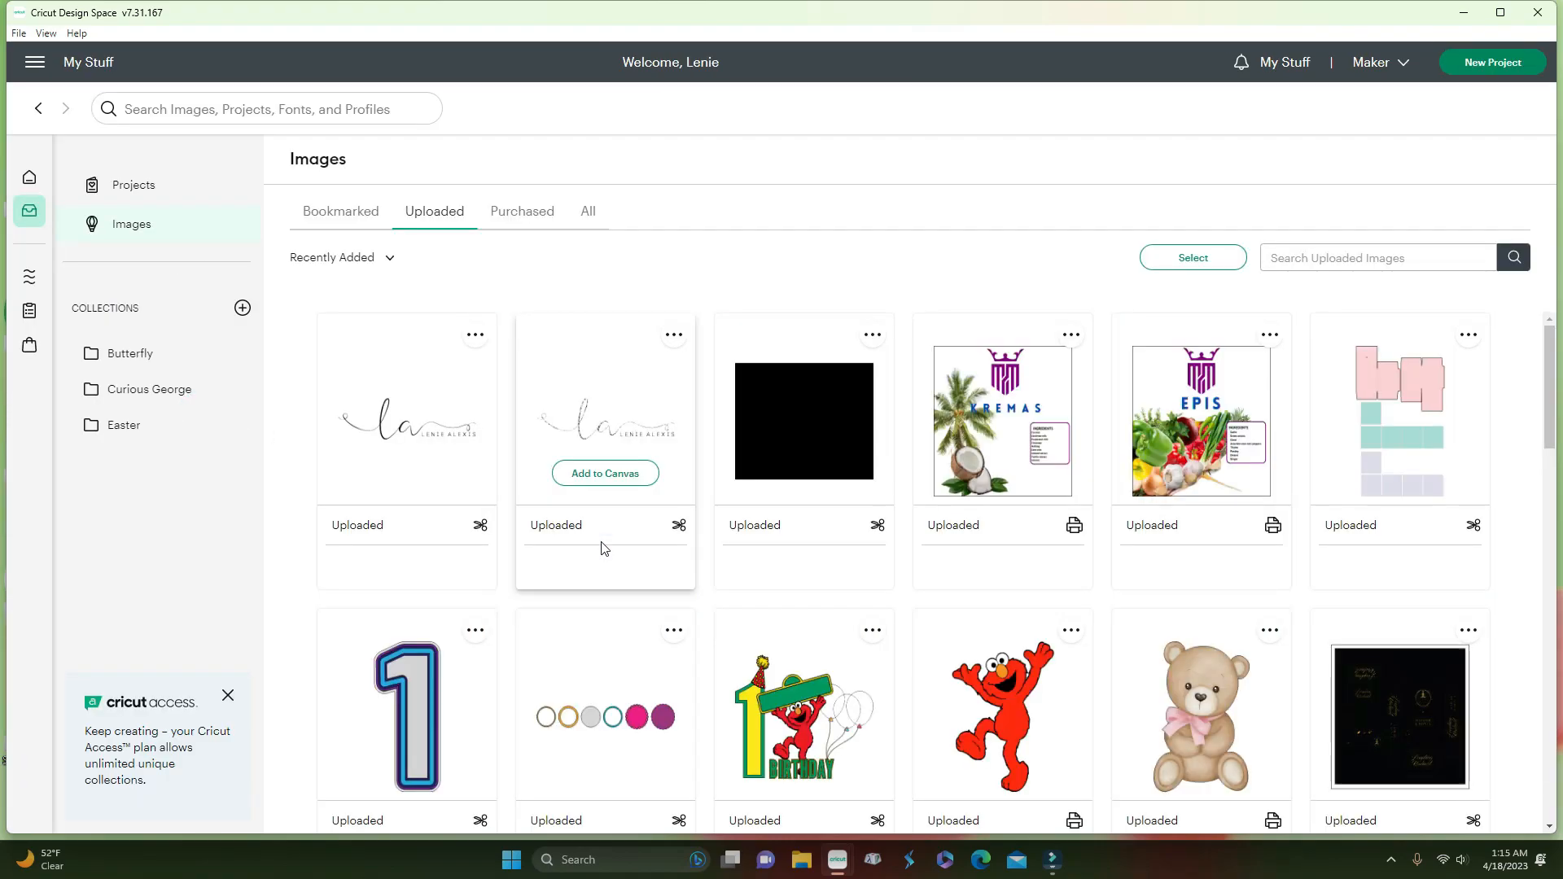
pyautogui.scroll(-5, 604, 548)
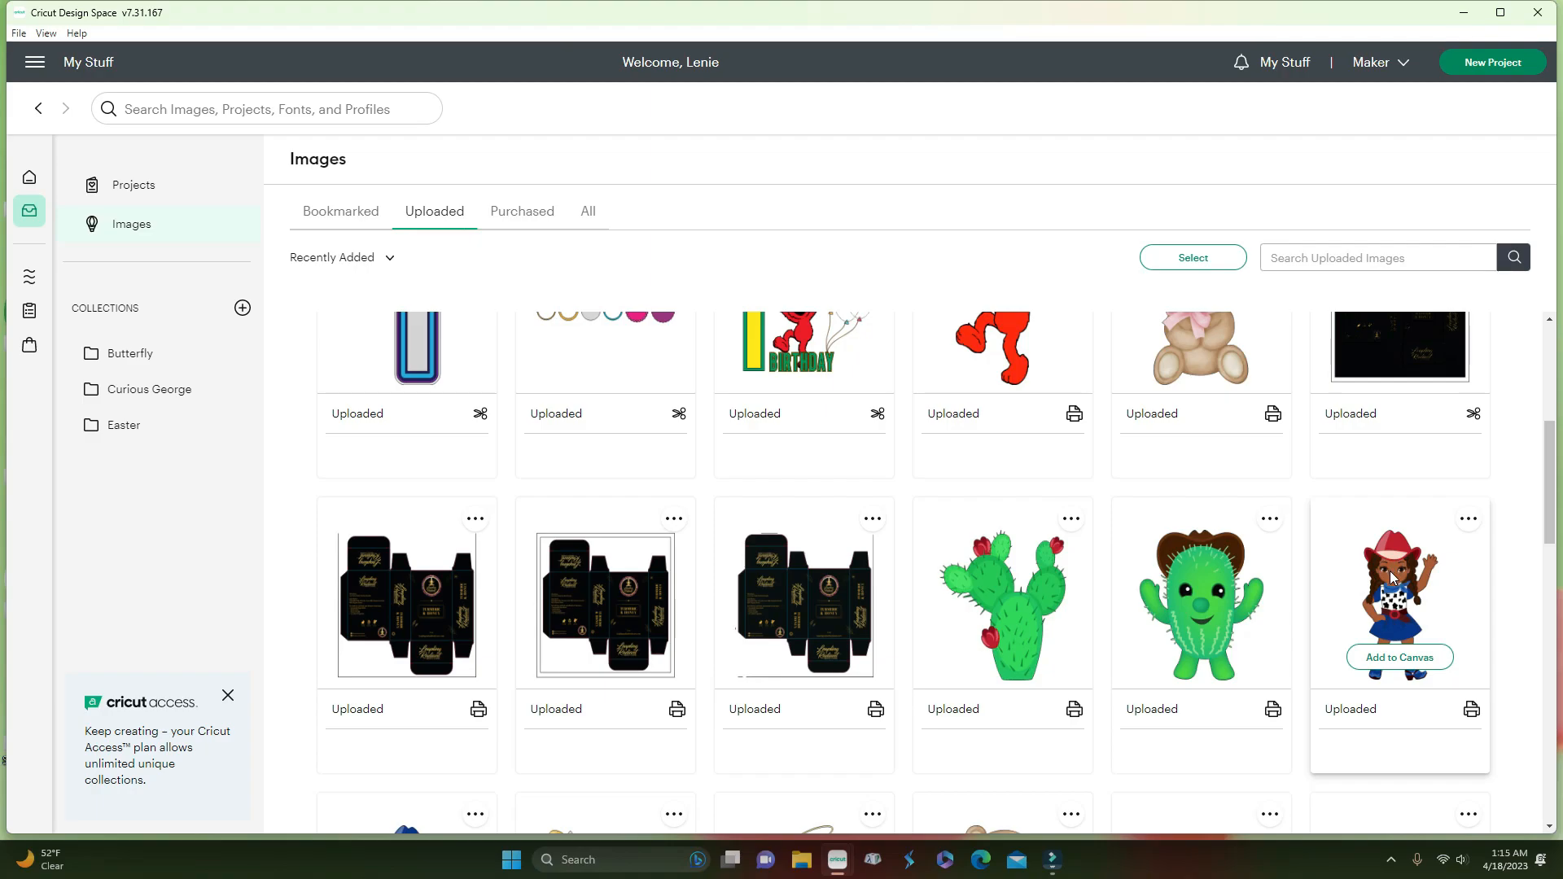
pyautogui.click(1408, 656)
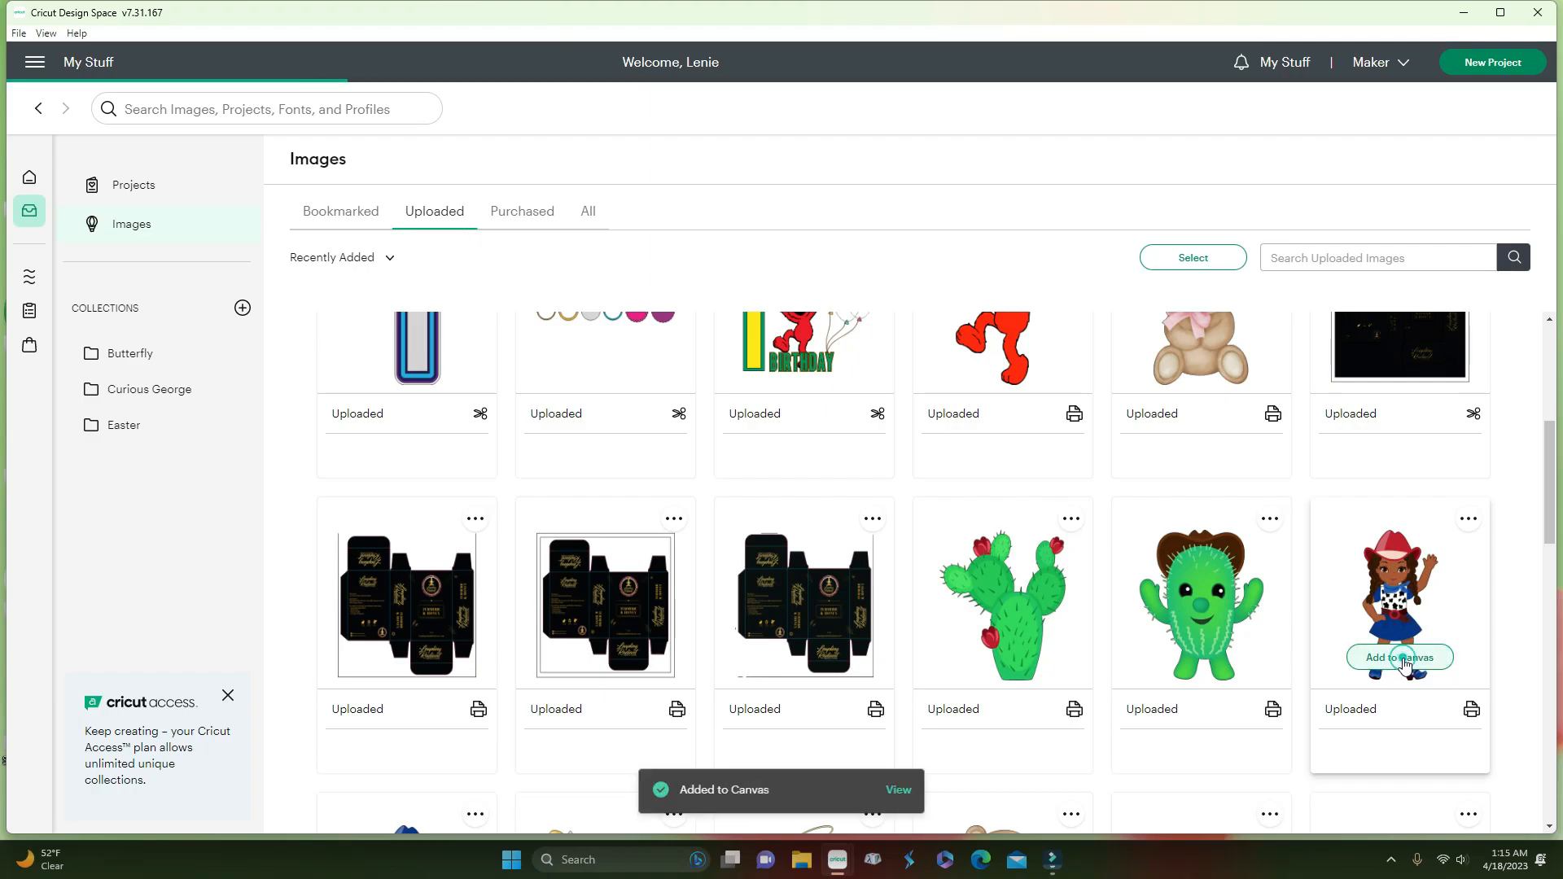
pyautogui.click(902, 790)
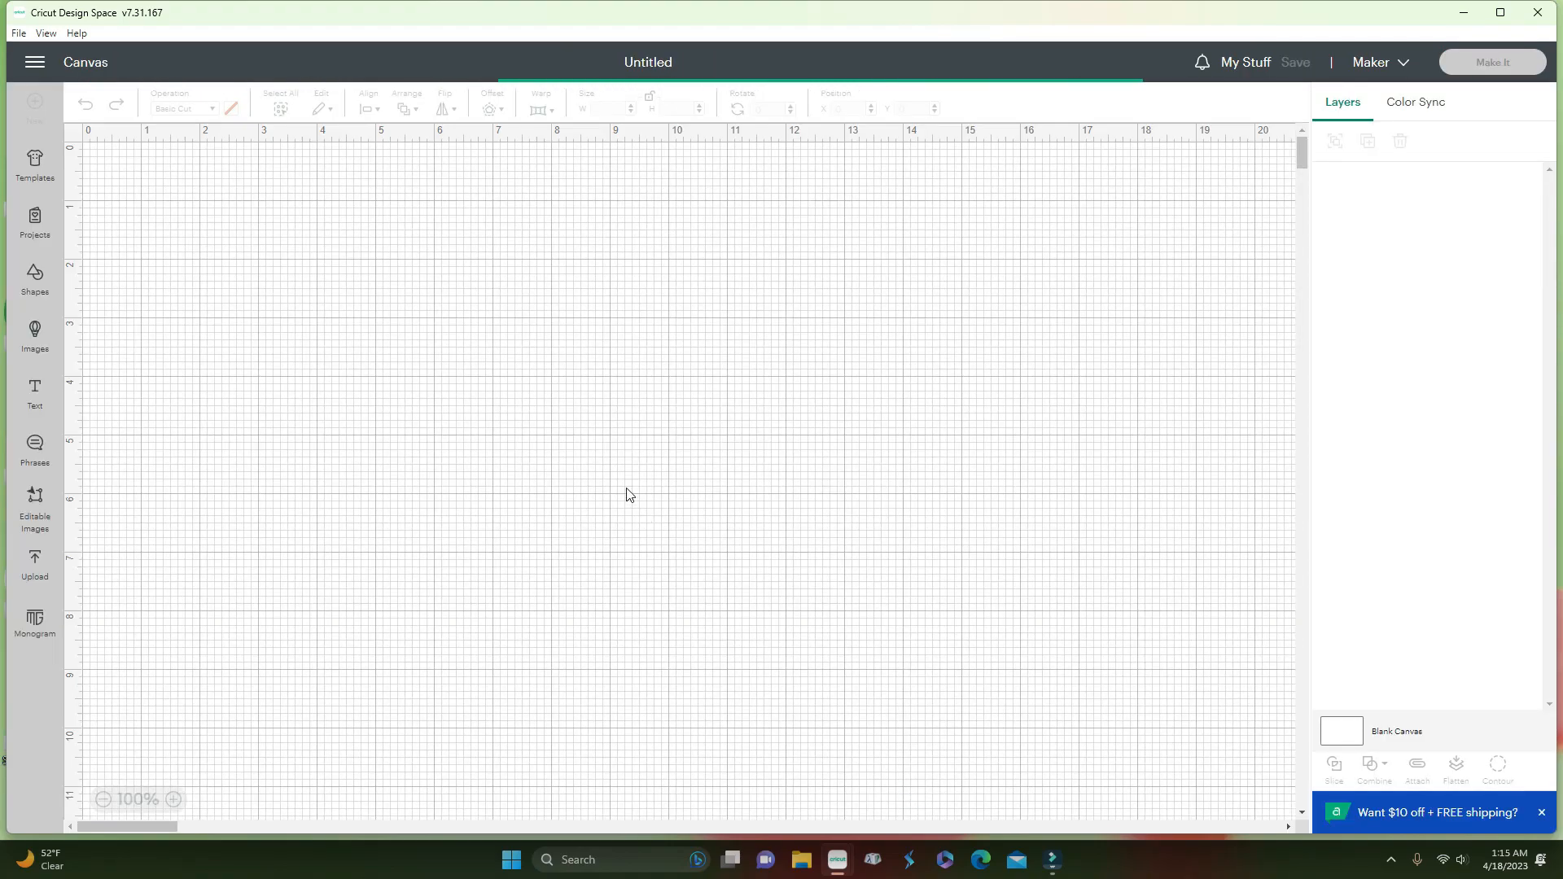
# Reposition the cowgirl image on the canvas and enlarge it to about 10.1 × 18.6 in
pyautogui.moveTo(573, 440); pyautogui.dragTo(608, 452)
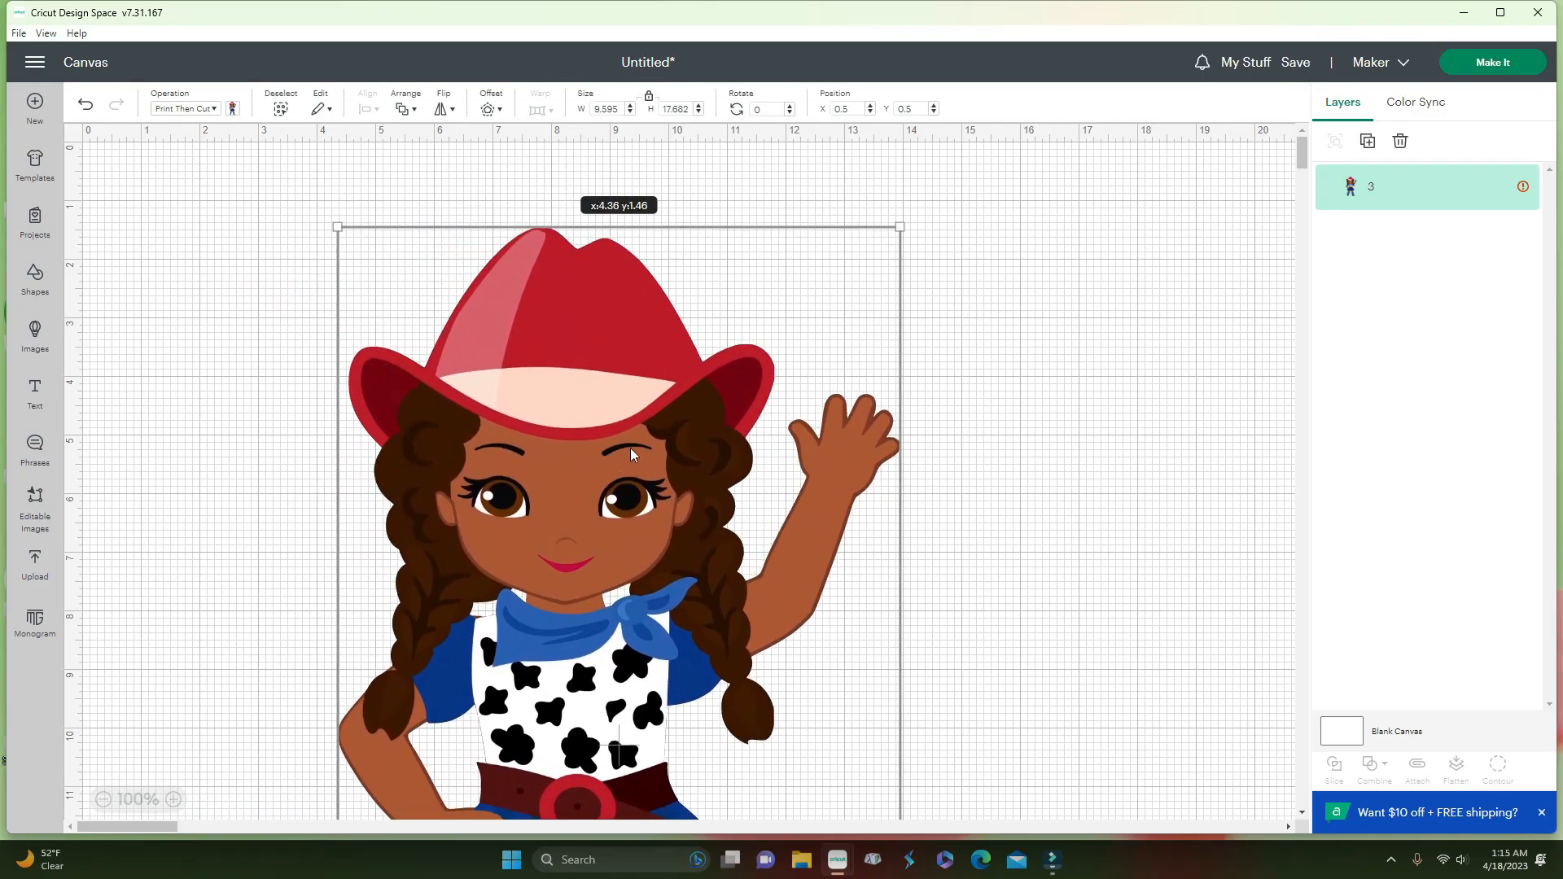
pyautogui.moveTo(901, 231); pyautogui.dragTo(932, 174)
pyautogui.moveTo(669, 397); pyautogui.dragTo(669, 421)
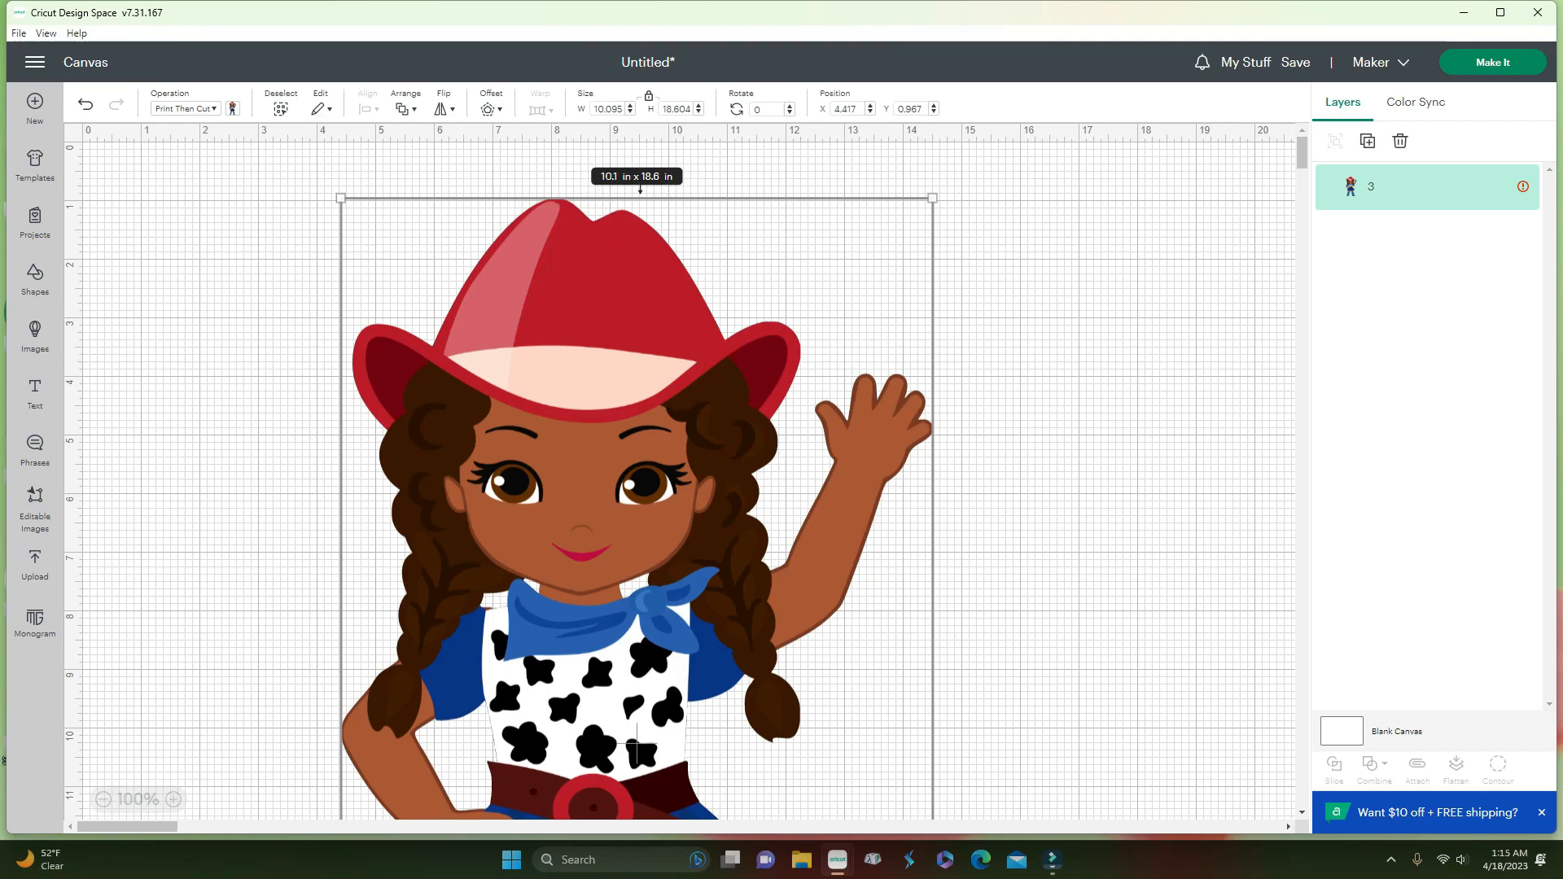
# Check the size warning on the cowgirl layer, then shift the image about 3.5 in to the right and deselect it
pyautogui.click(1502, 188)
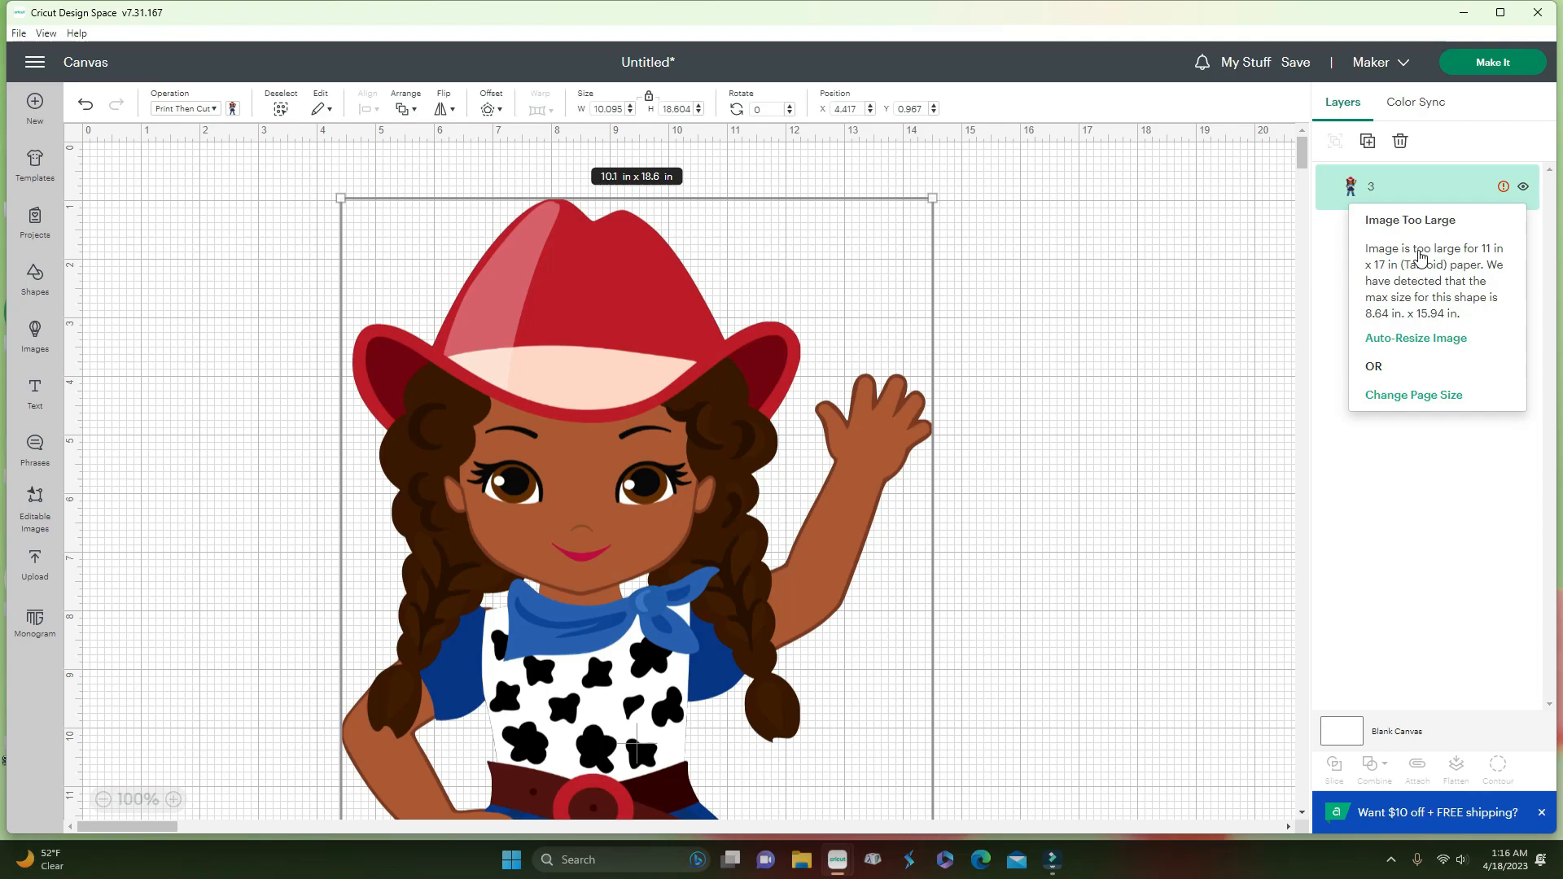
pyautogui.moveTo(692, 408); pyautogui.dragTo(893, 380)
pyautogui.click(100, 464)
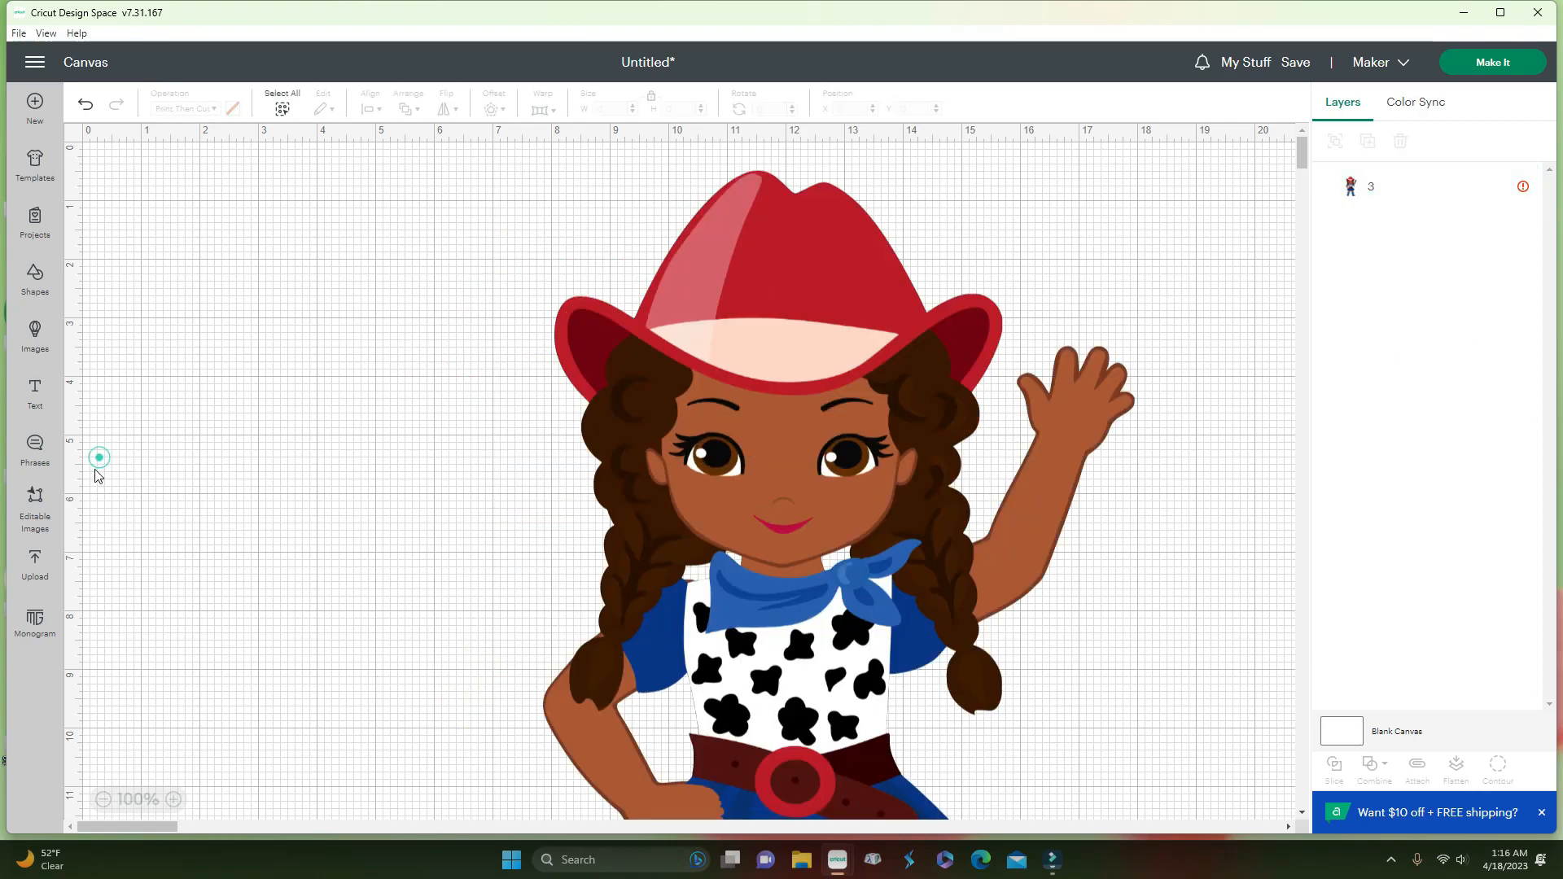
# Add the uploaded image of the smiling cactus with a cowboy hat to the canvas
pyautogui.click(34, 565)
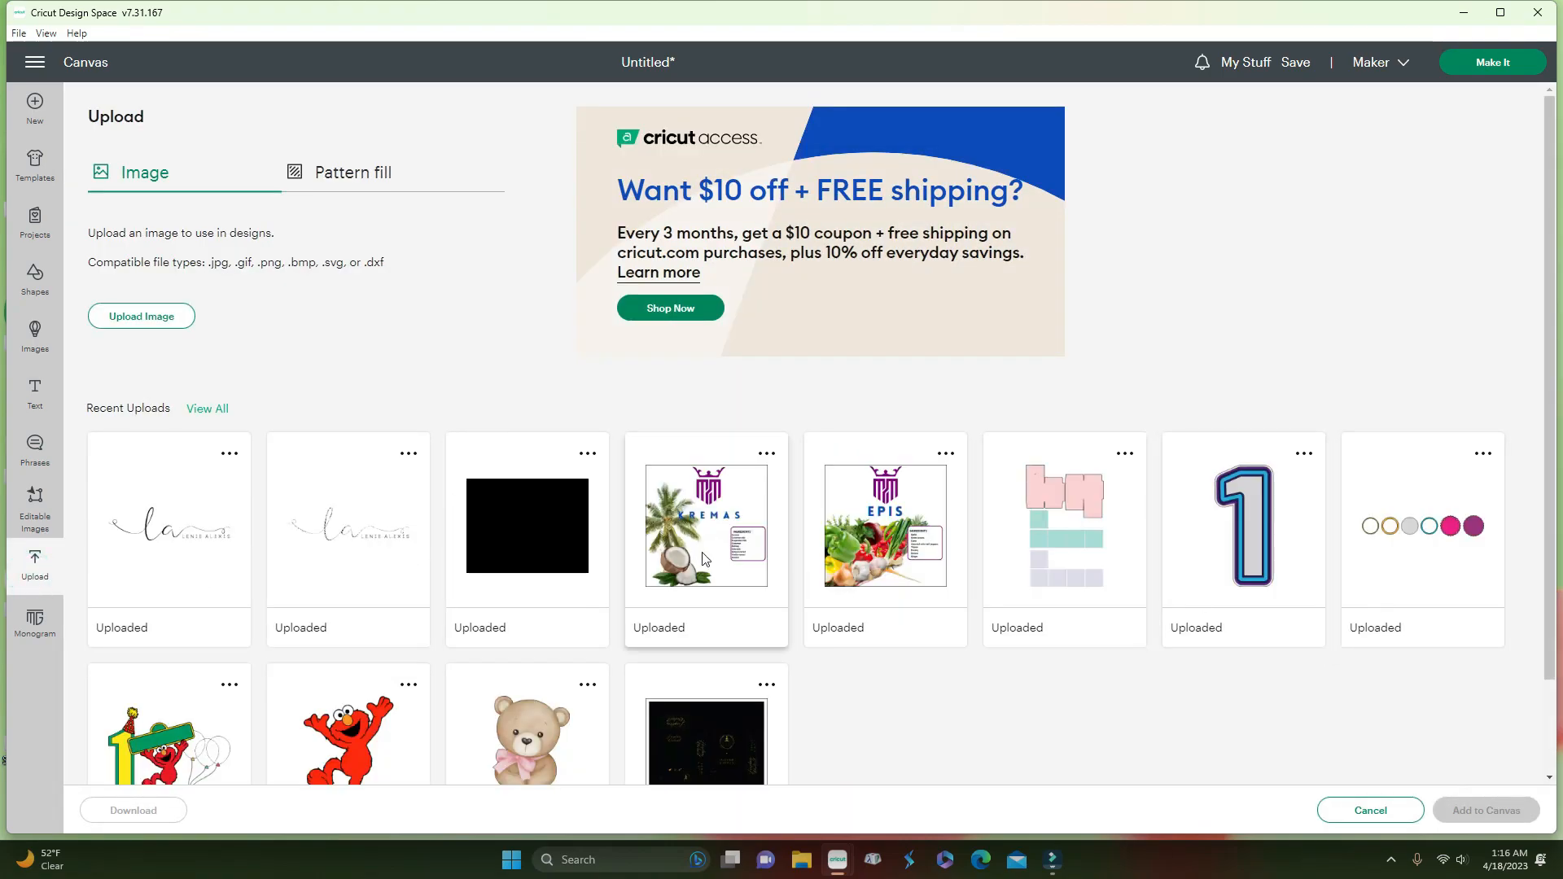
pyautogui.click(205, 409)
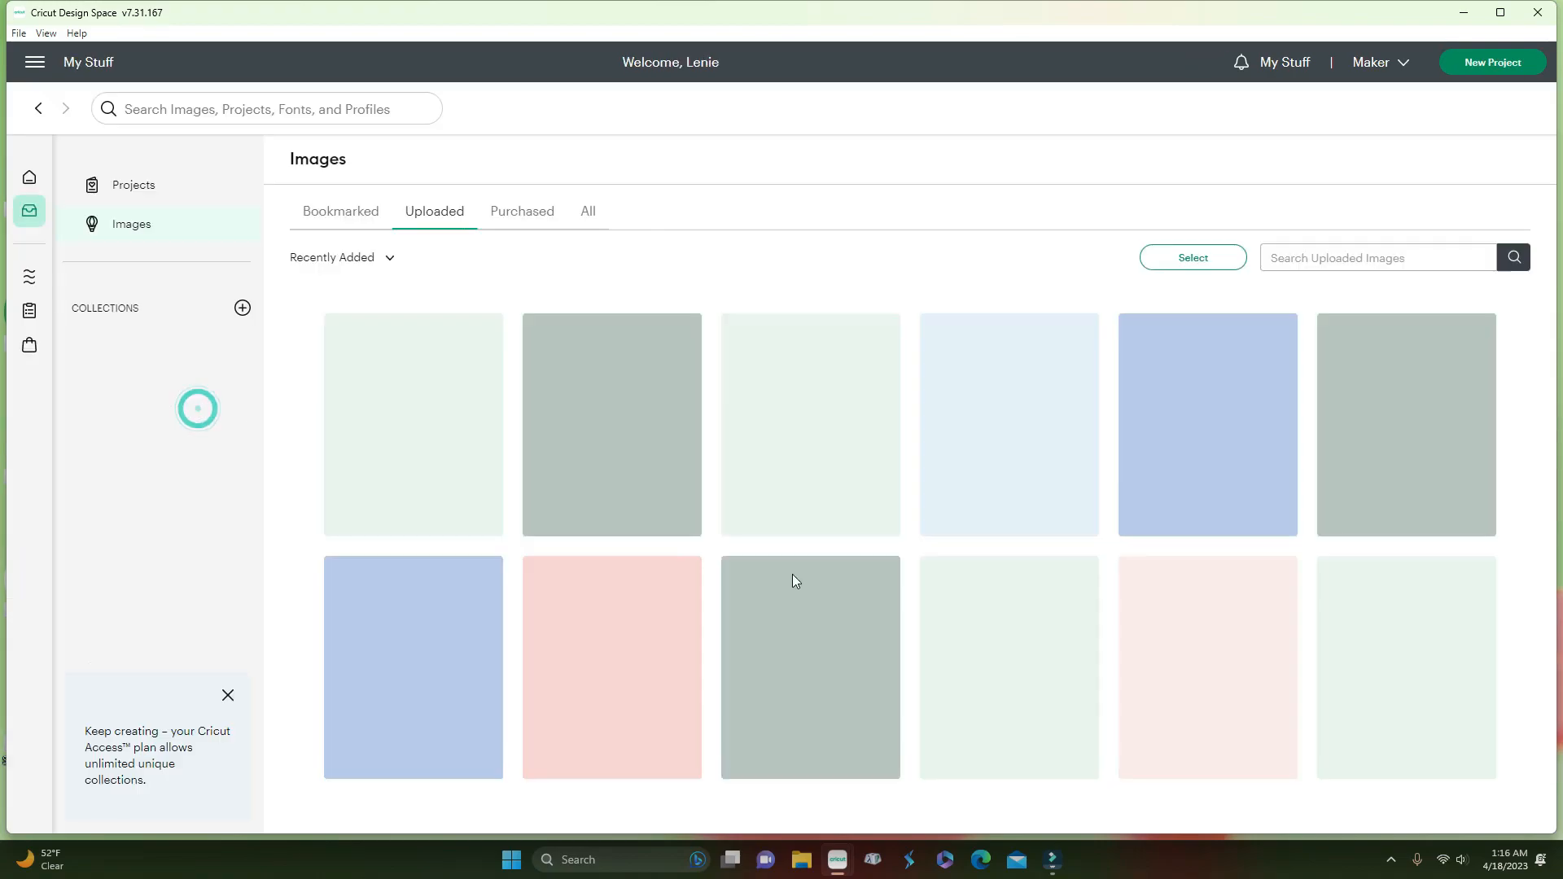
pyautogui.scroll(-5, 1063, 629)
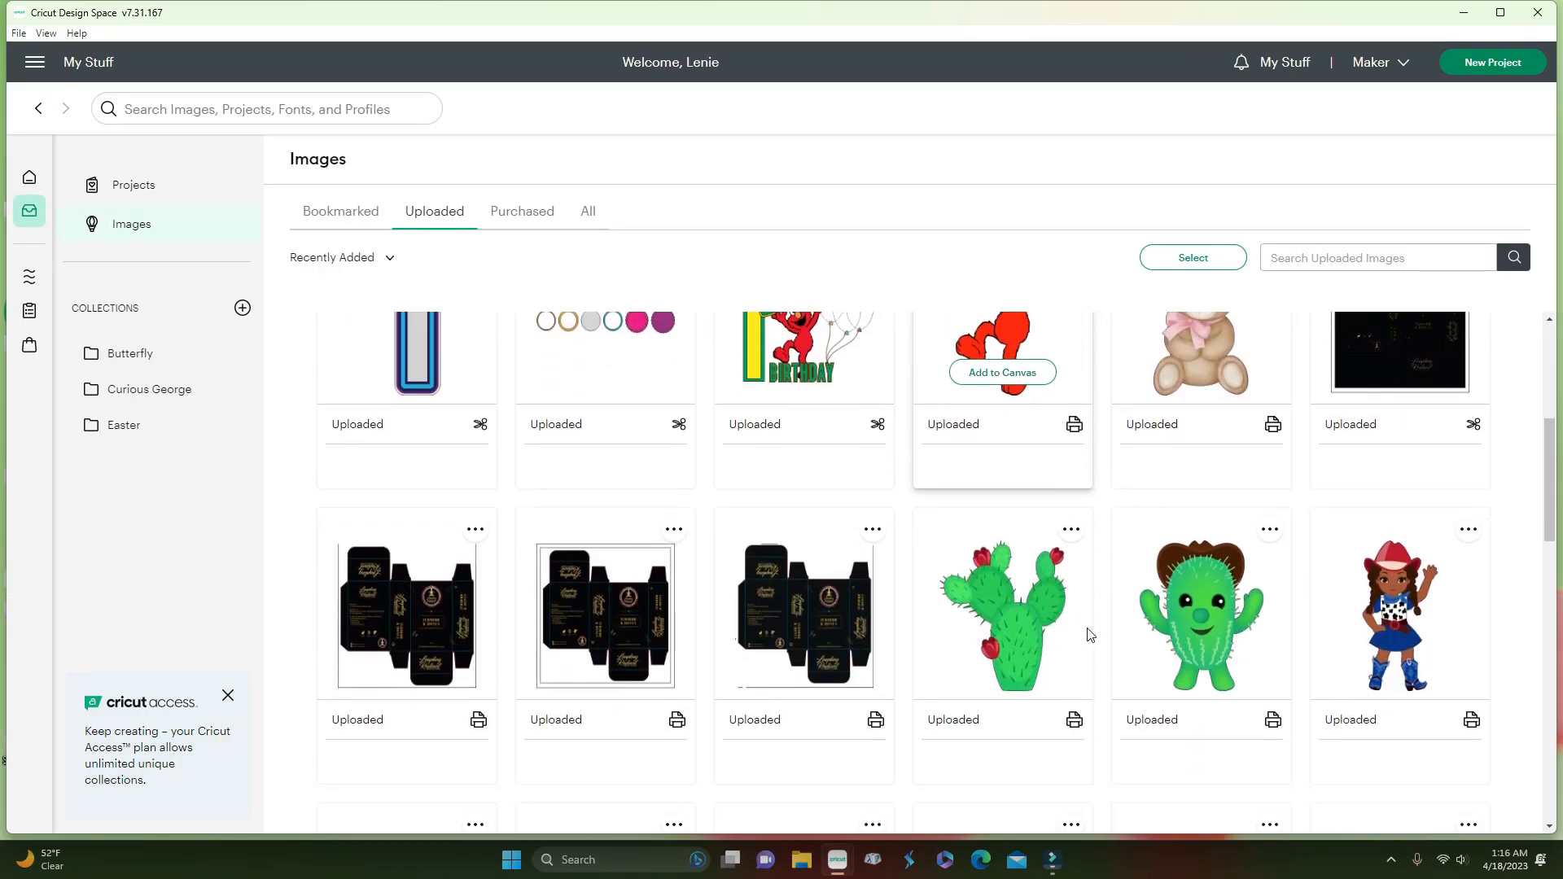
pyautogui.click(1212, 658)
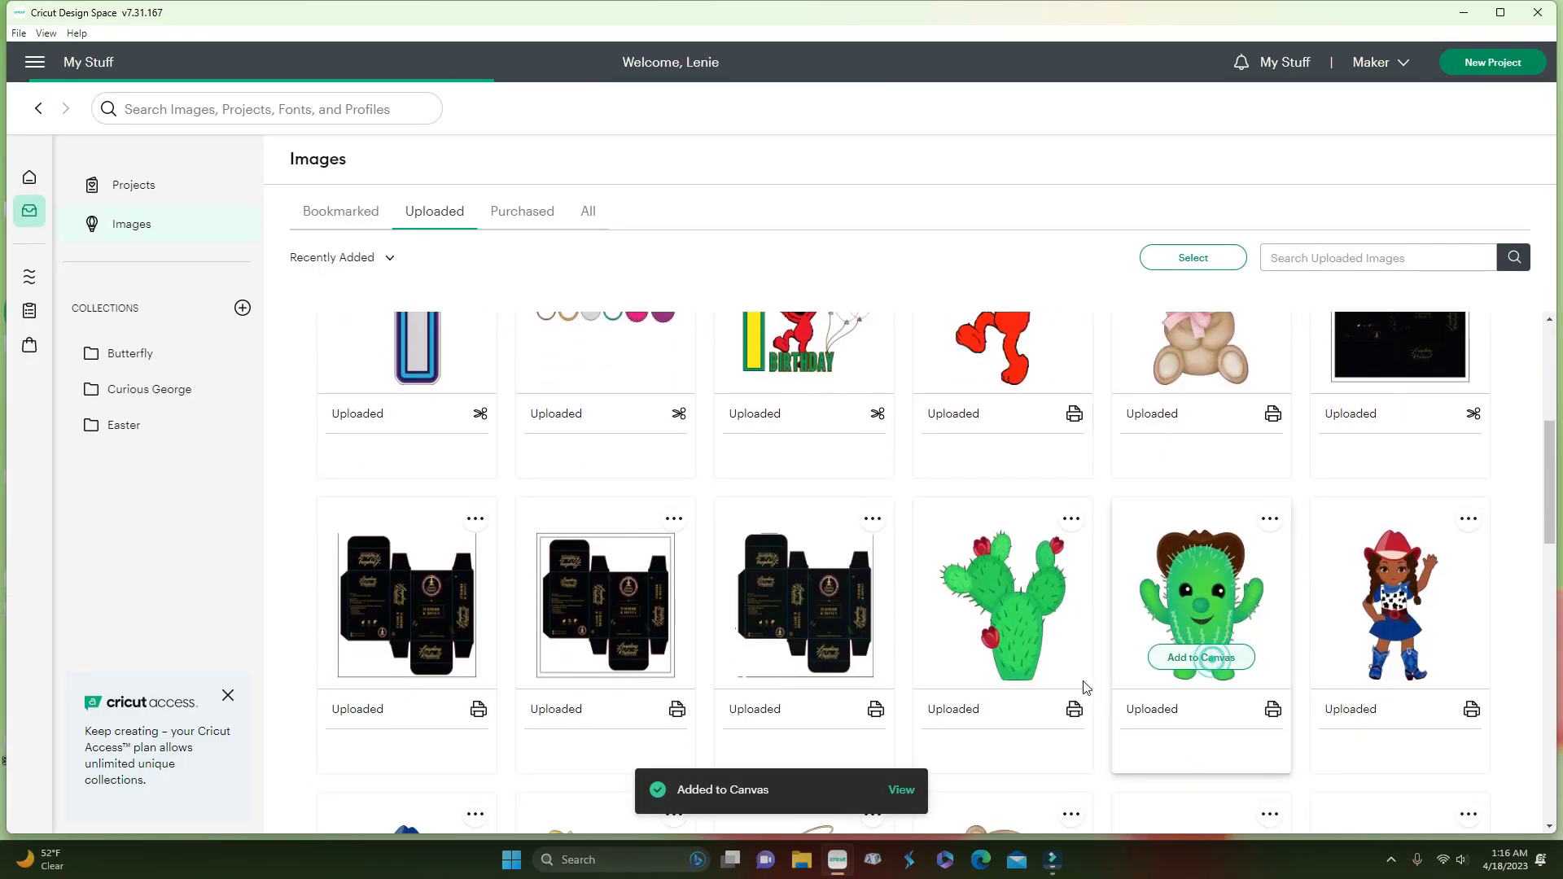
pyautogui.click(901, 793)
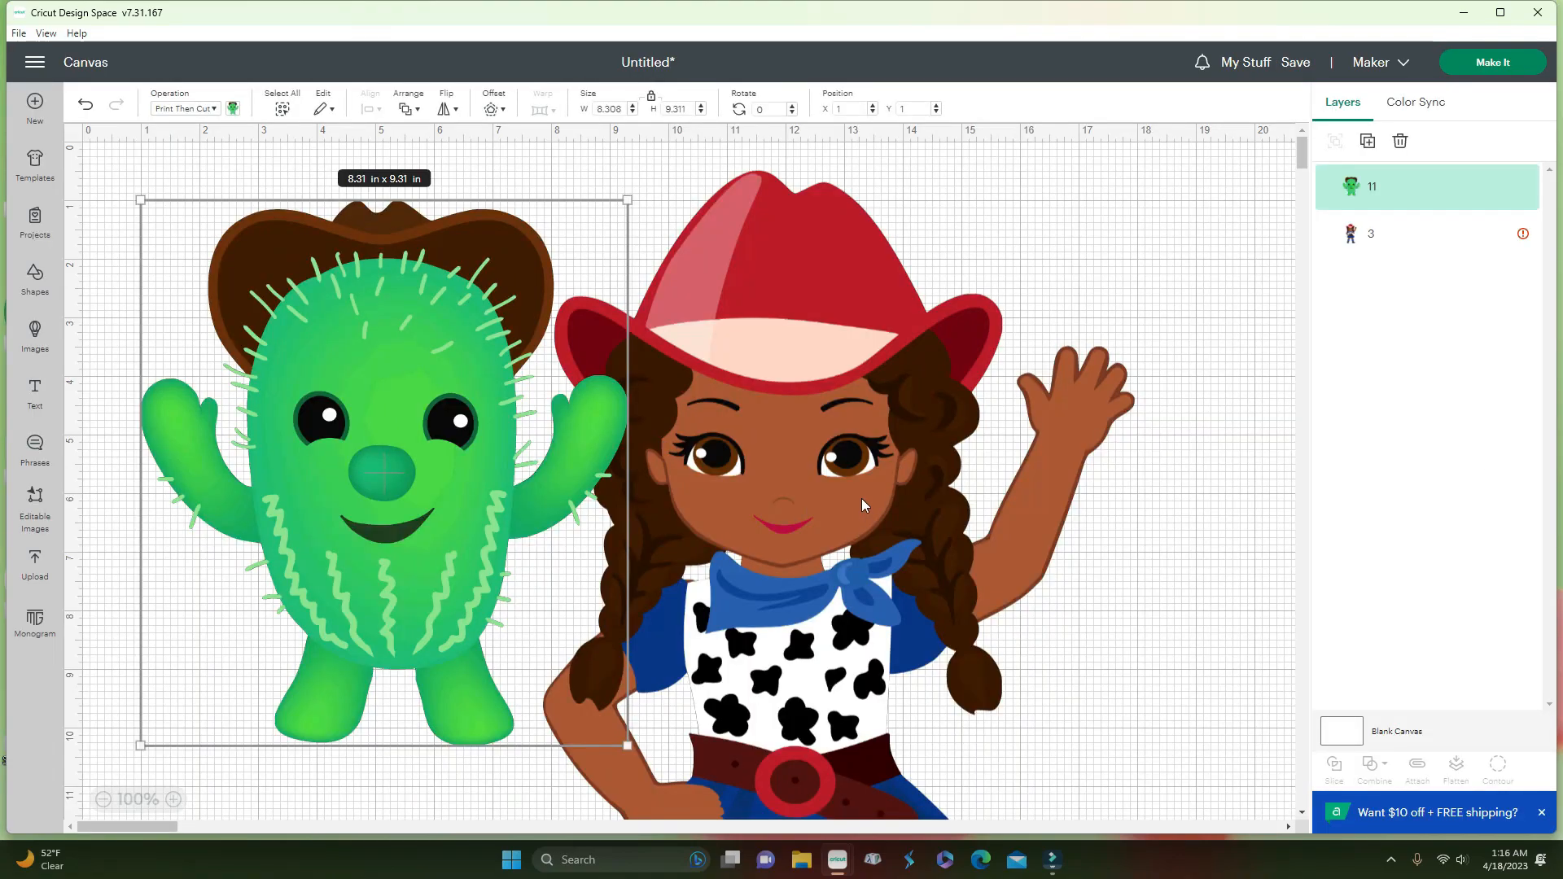
# Enlarge the cactus image to about 11.88 × 13.31 in and move the cowgirl image right to make room for it
pyautogui.moveTo(861, 499); pyautogui.dragTo(1042, 461)
pyautogui.moveTo(496, 502); pyautogui.dragTo(475, 648)
pyautogui.moveTo(610, 346); pyautogui.dragTo(820, 114)
pyautogui.moveTo(498, 372); pyautogui.dragTo(459, 435)
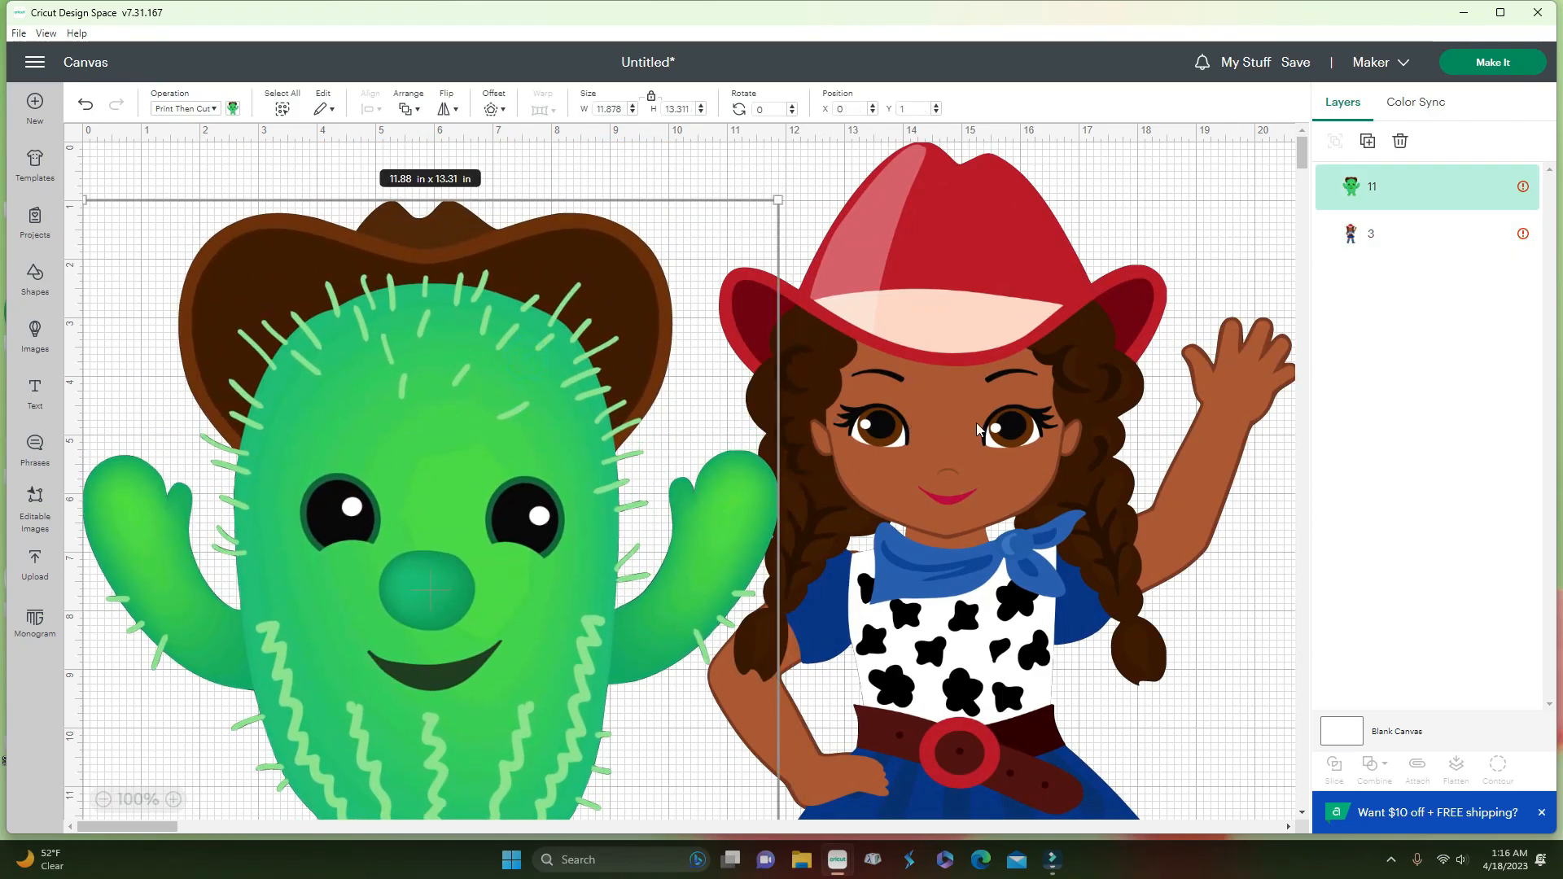
pyautogui.moveTo(925, 429); pyautogui.dragTo(978, 430)
# Auto-resize the oversized cactus image to fit the Print Then Cut page, and move it slightly down and right
pyautogui.click(1489, 189)
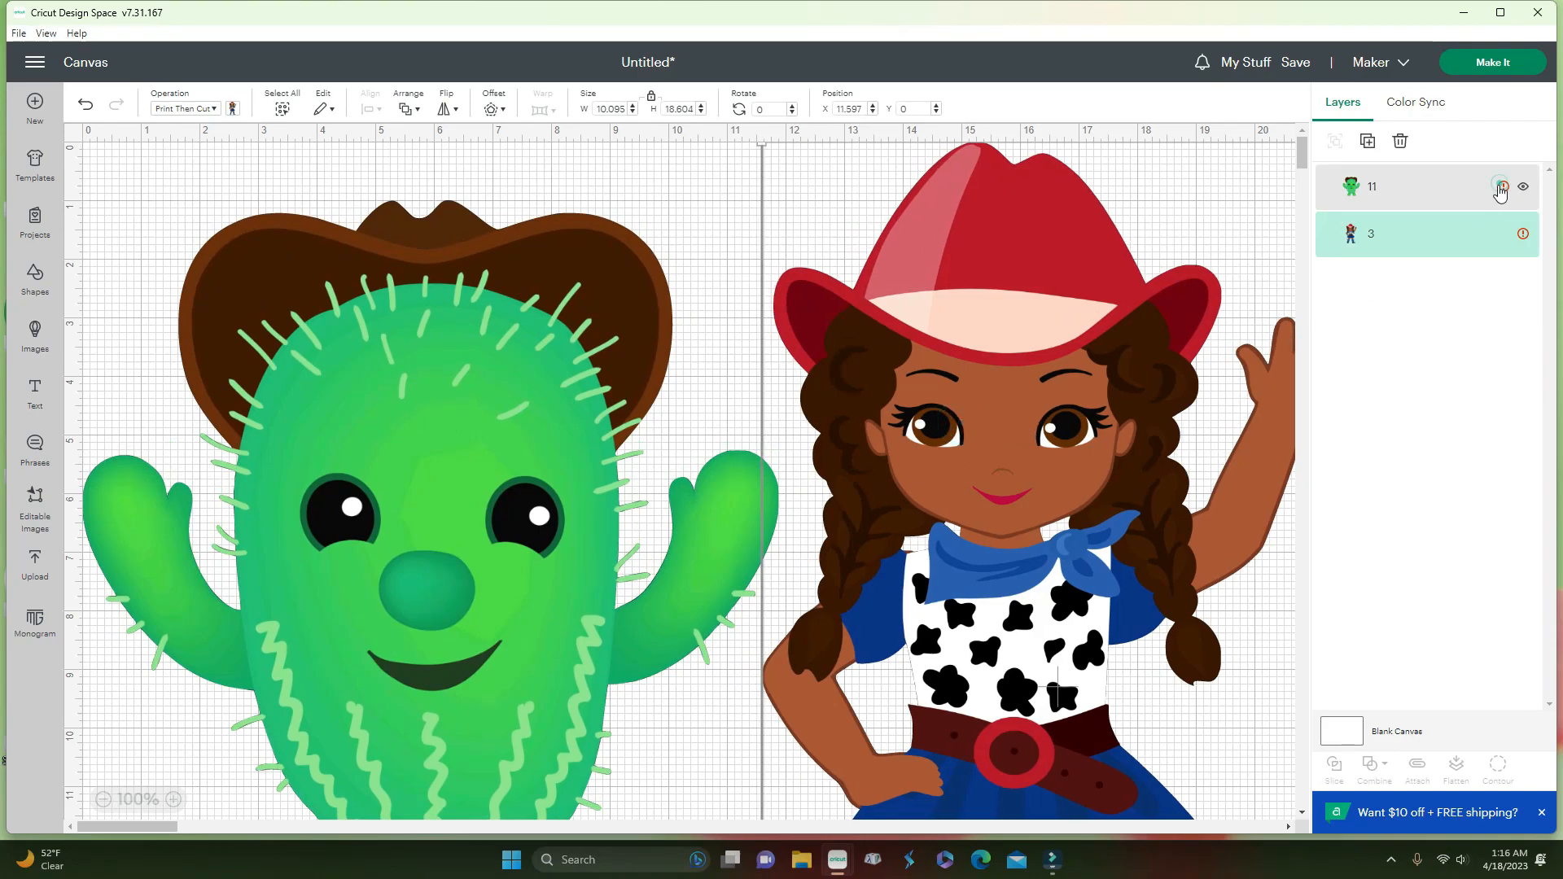
pyautogui.click(1503, 186)
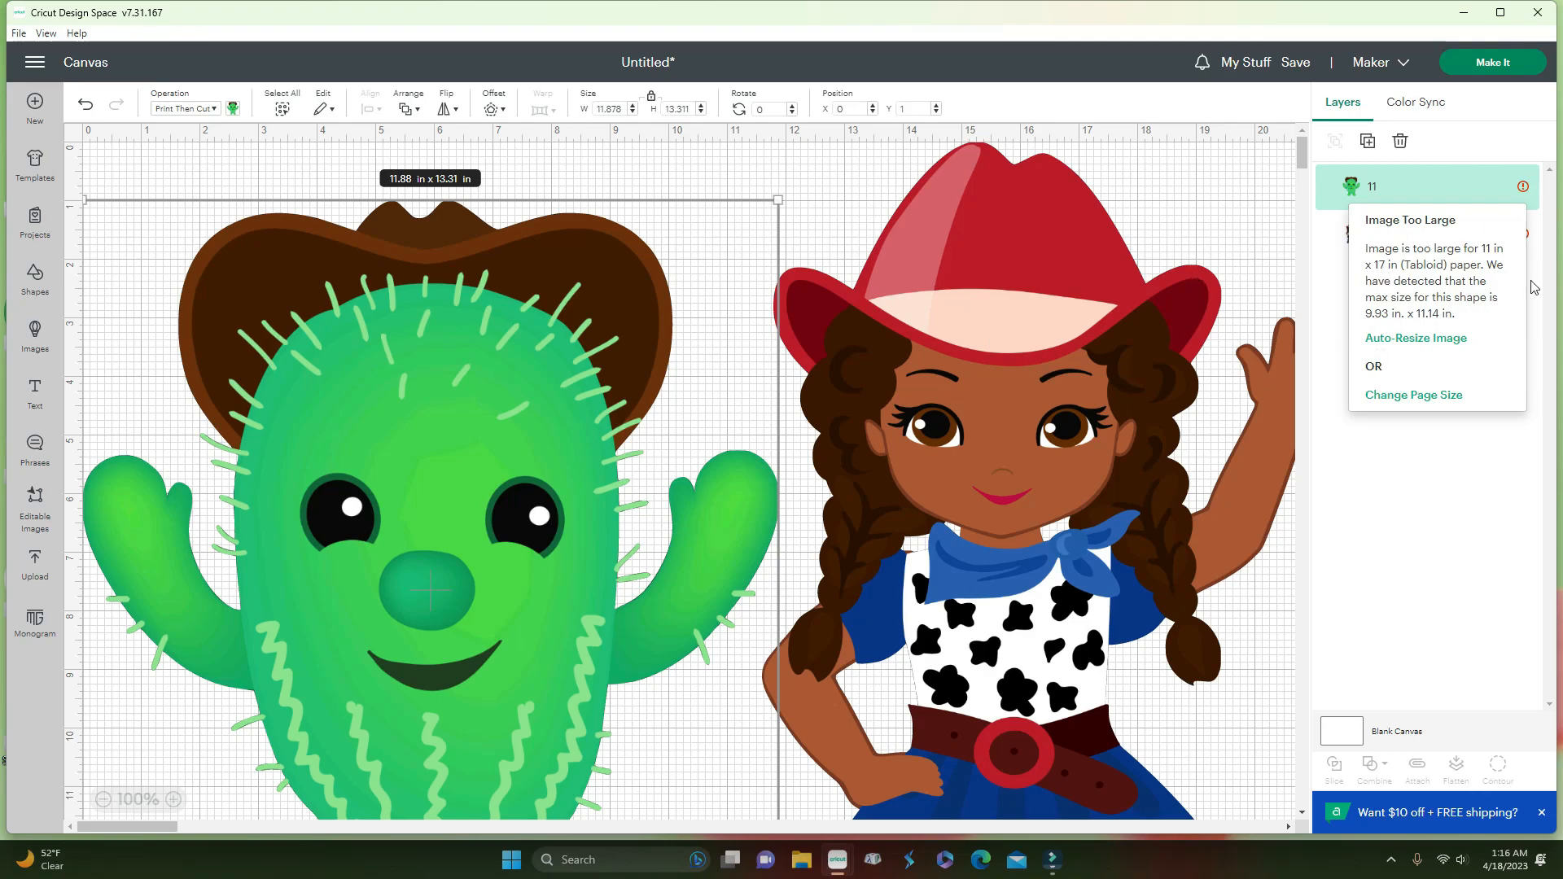
pyautogui.click(1446, 348)
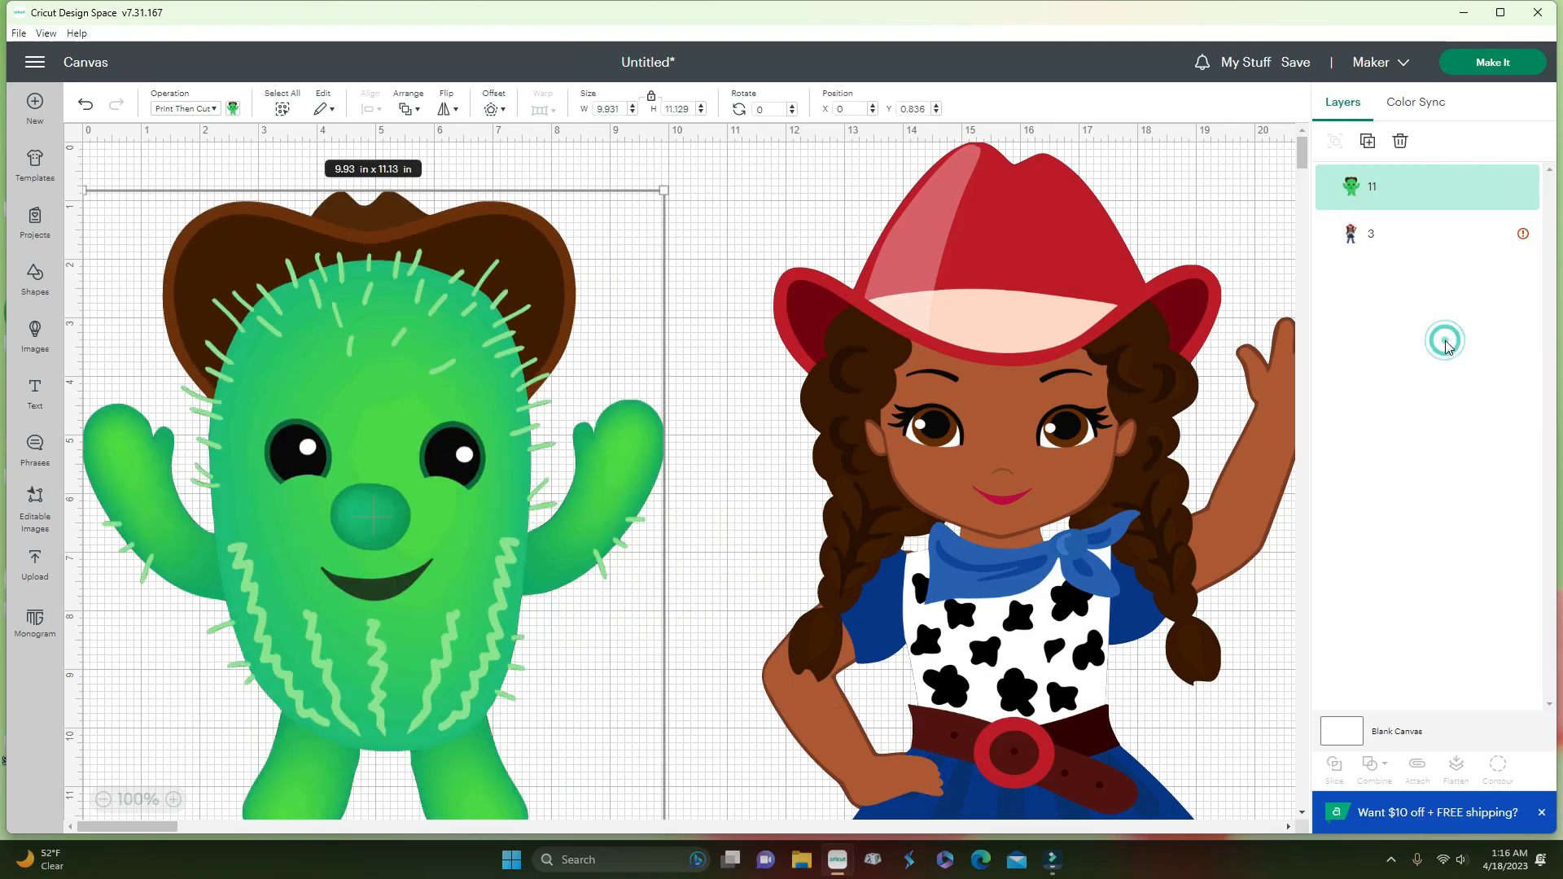
pyautogui.moveTo(377, 520); pyautogui.dragTo(396, 568)
pyautogui.click(395, 568)
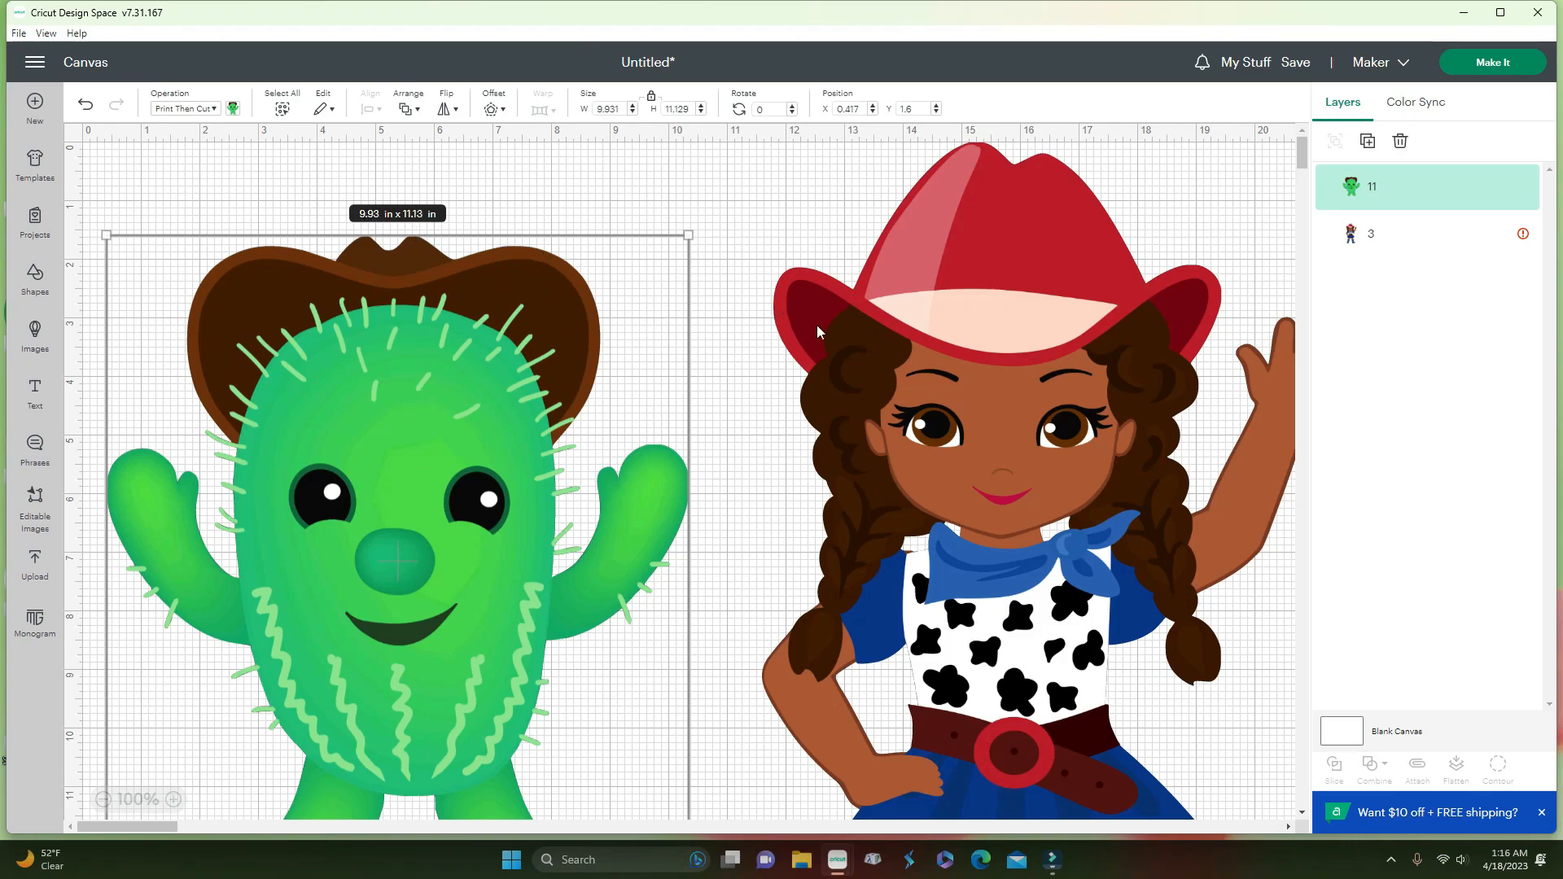
# Review the Print Then Cut page size choices from the cowgirl layer's size warning, keeping 11 in x 17 in (Tabloid)
pyautogui.click(932, 359)
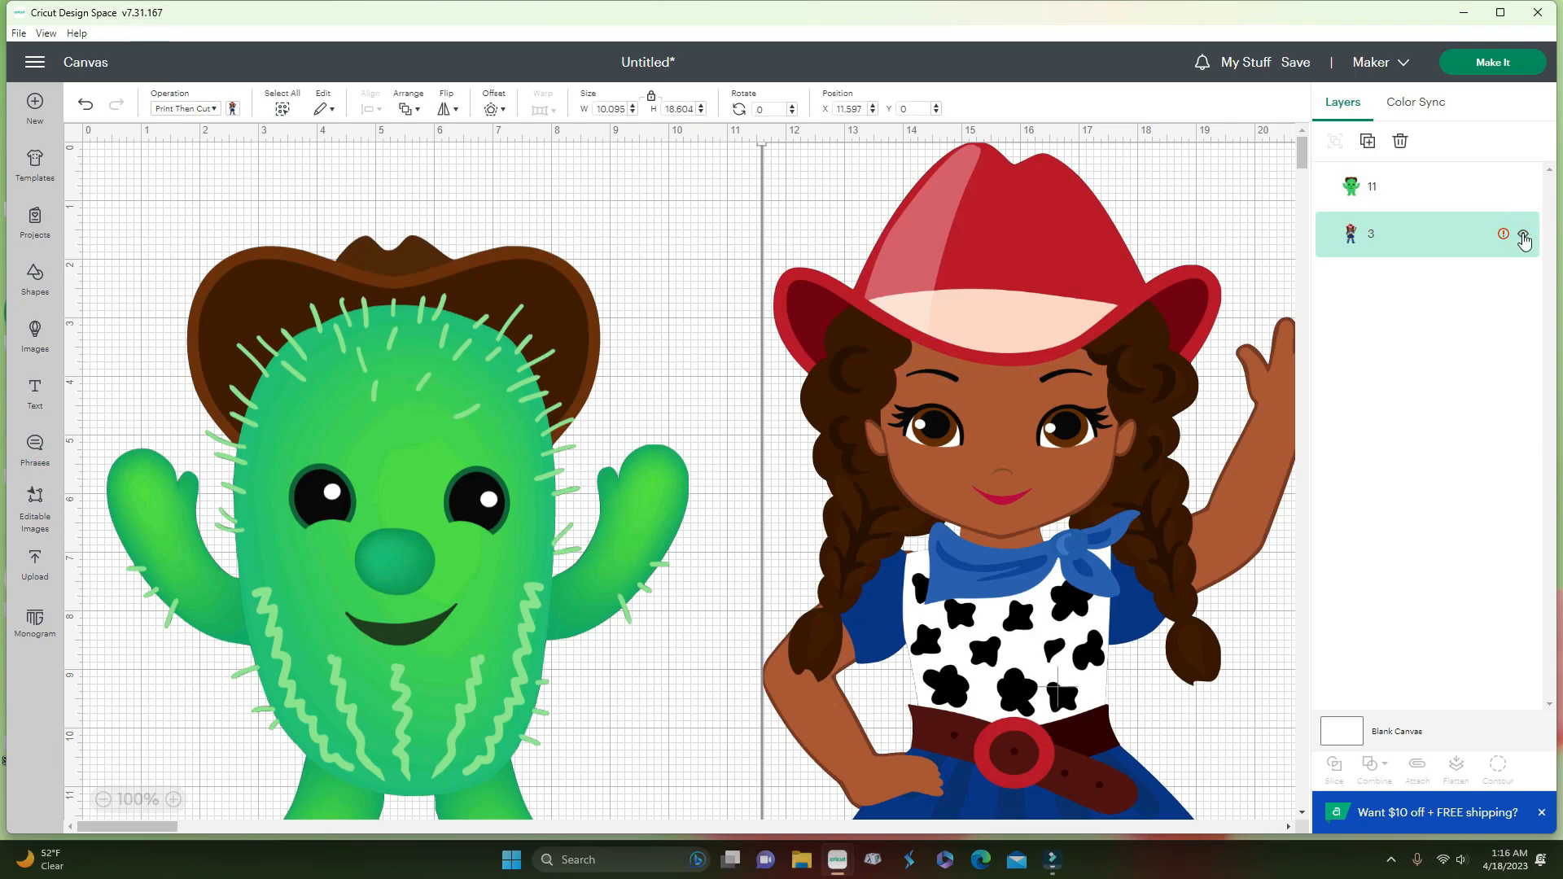
pyautogui.click(1503, 233)
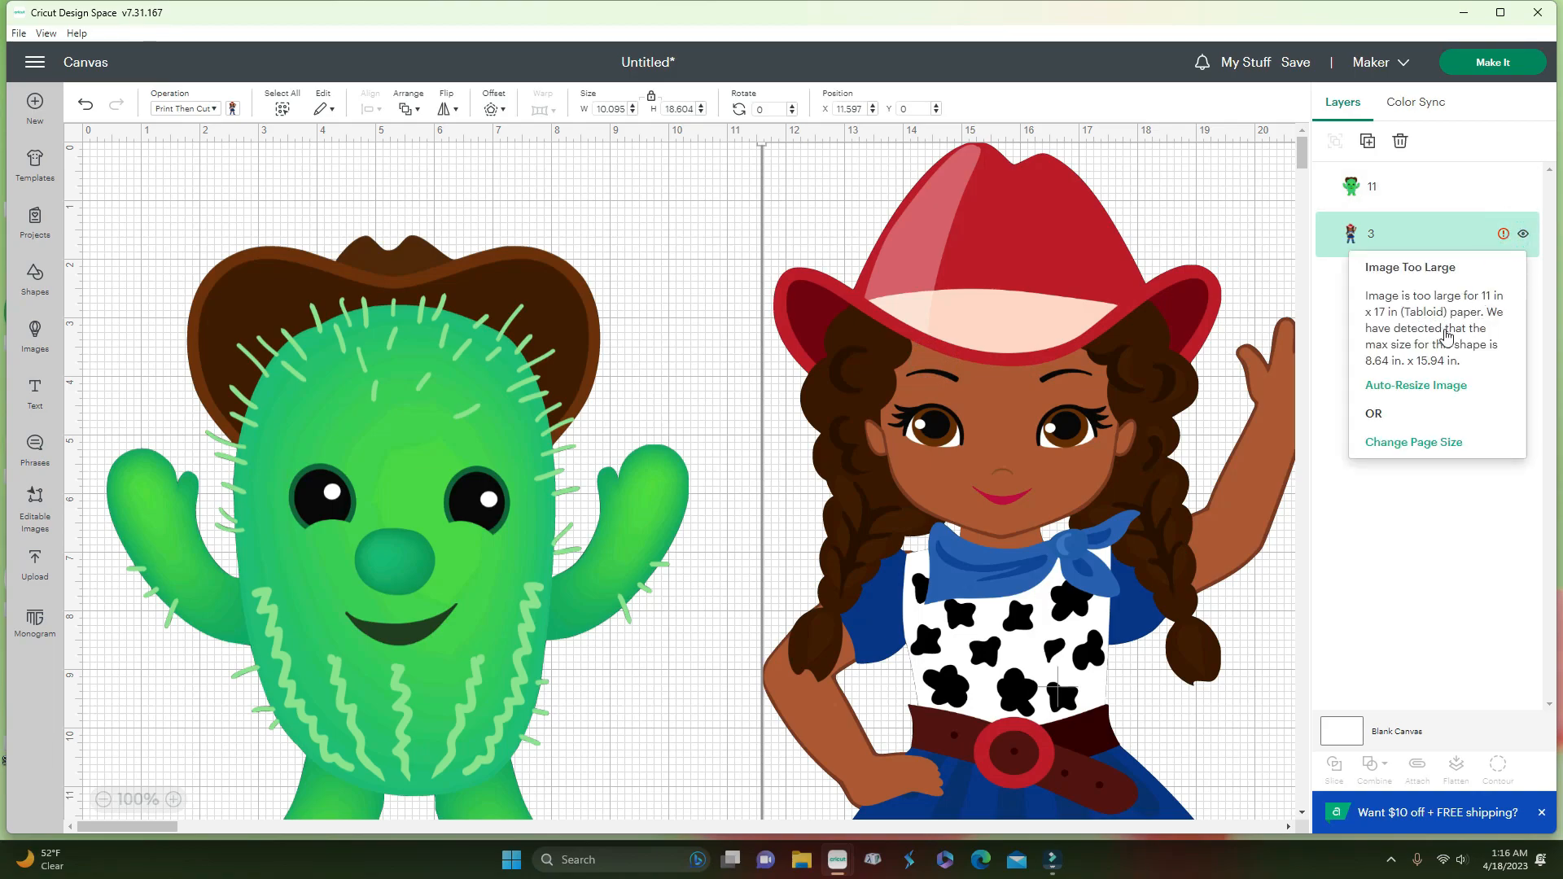
pyautogui.click(1411, 445)
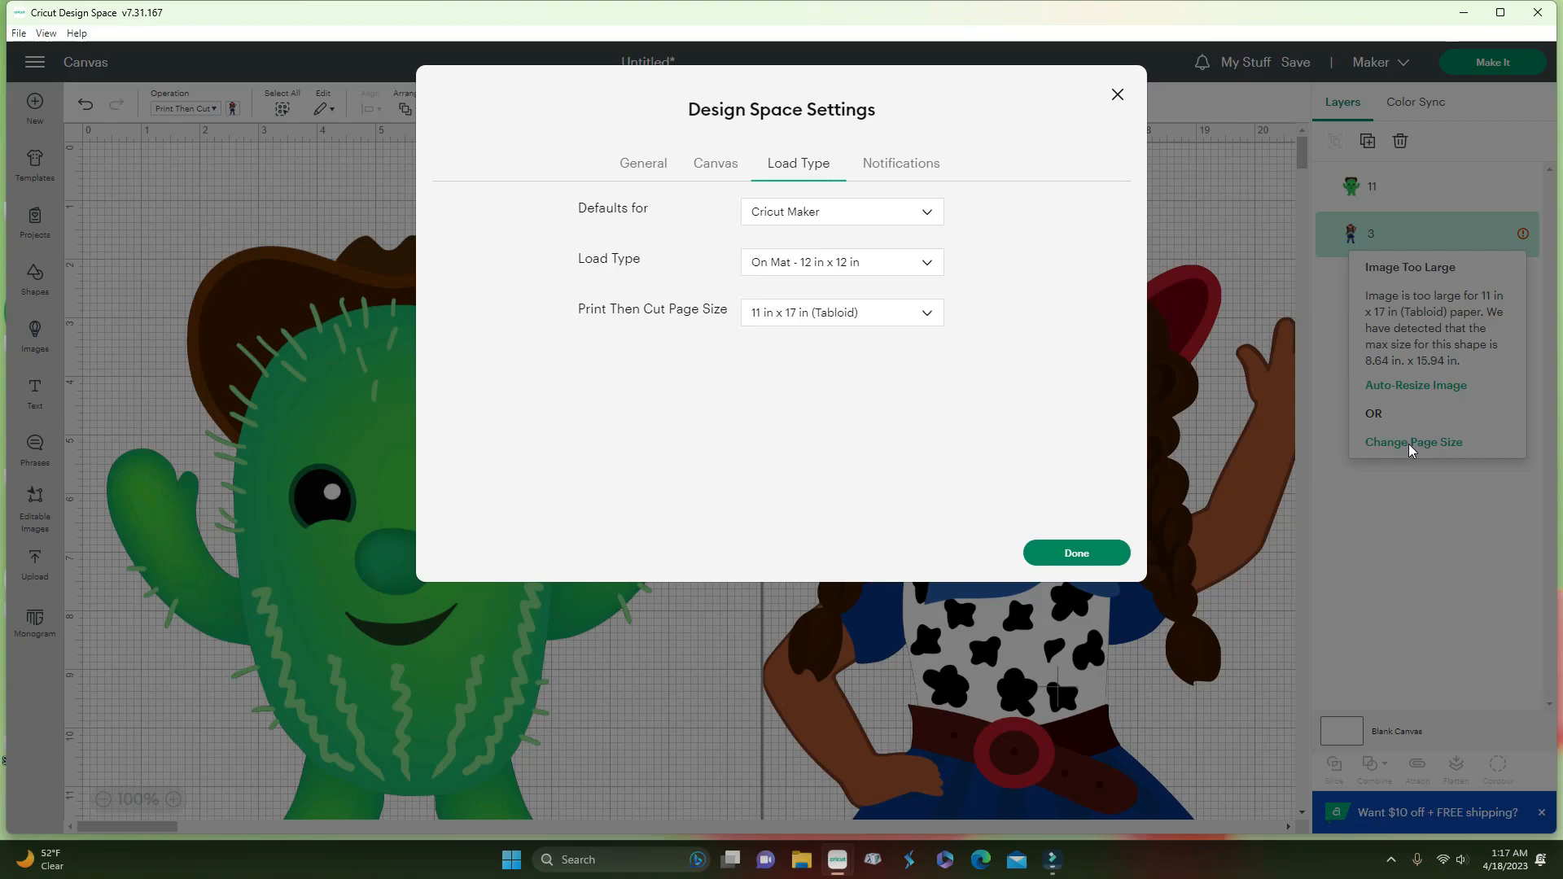
pyautogui.click(815, 316)
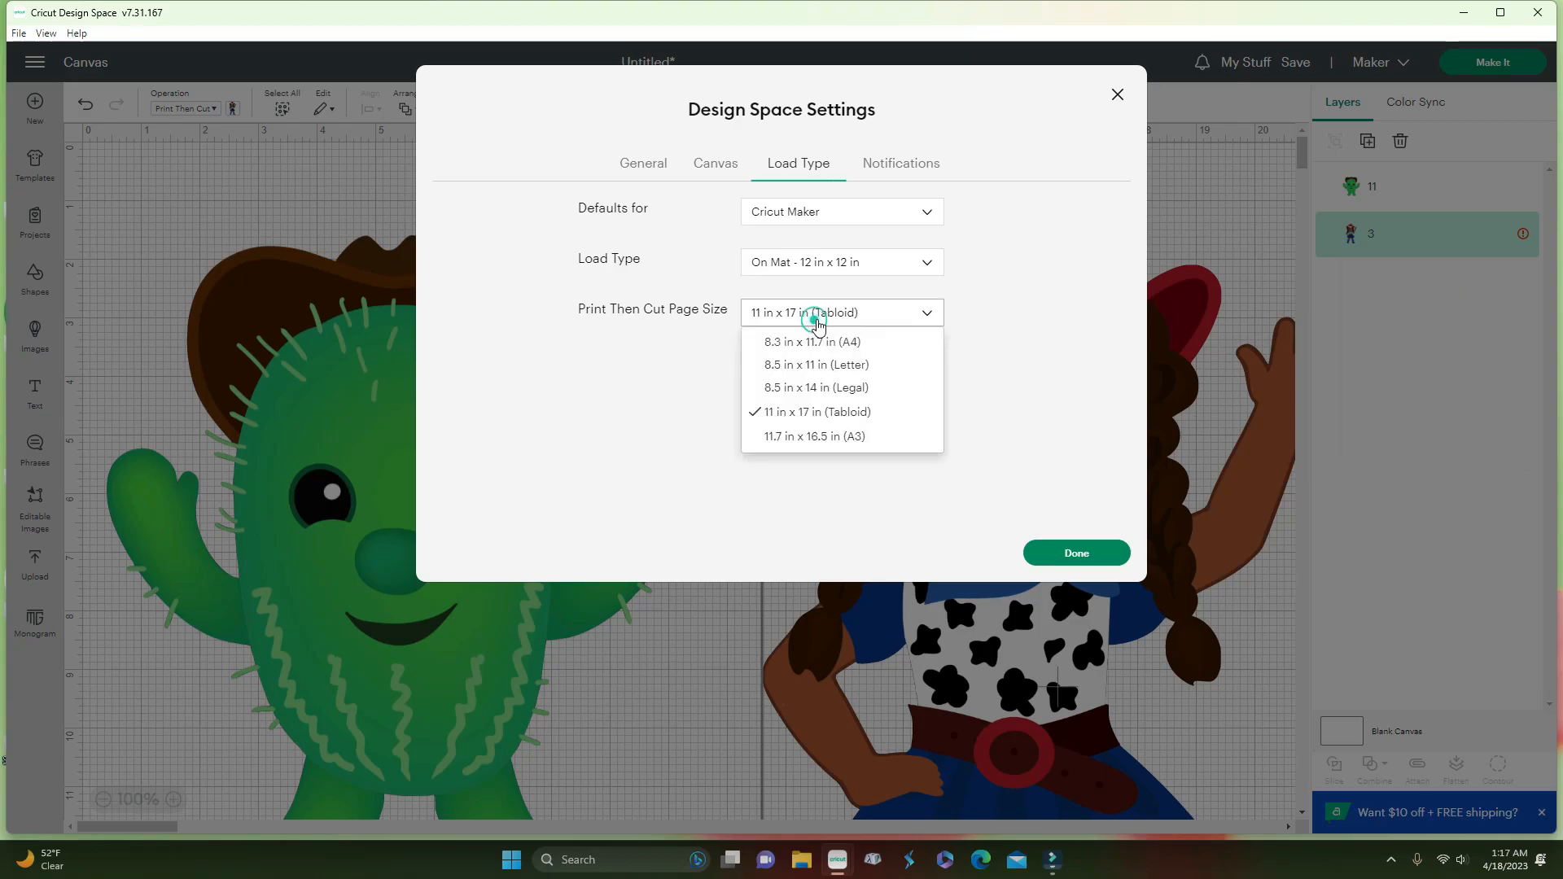
pyautogui.click(828, 413)
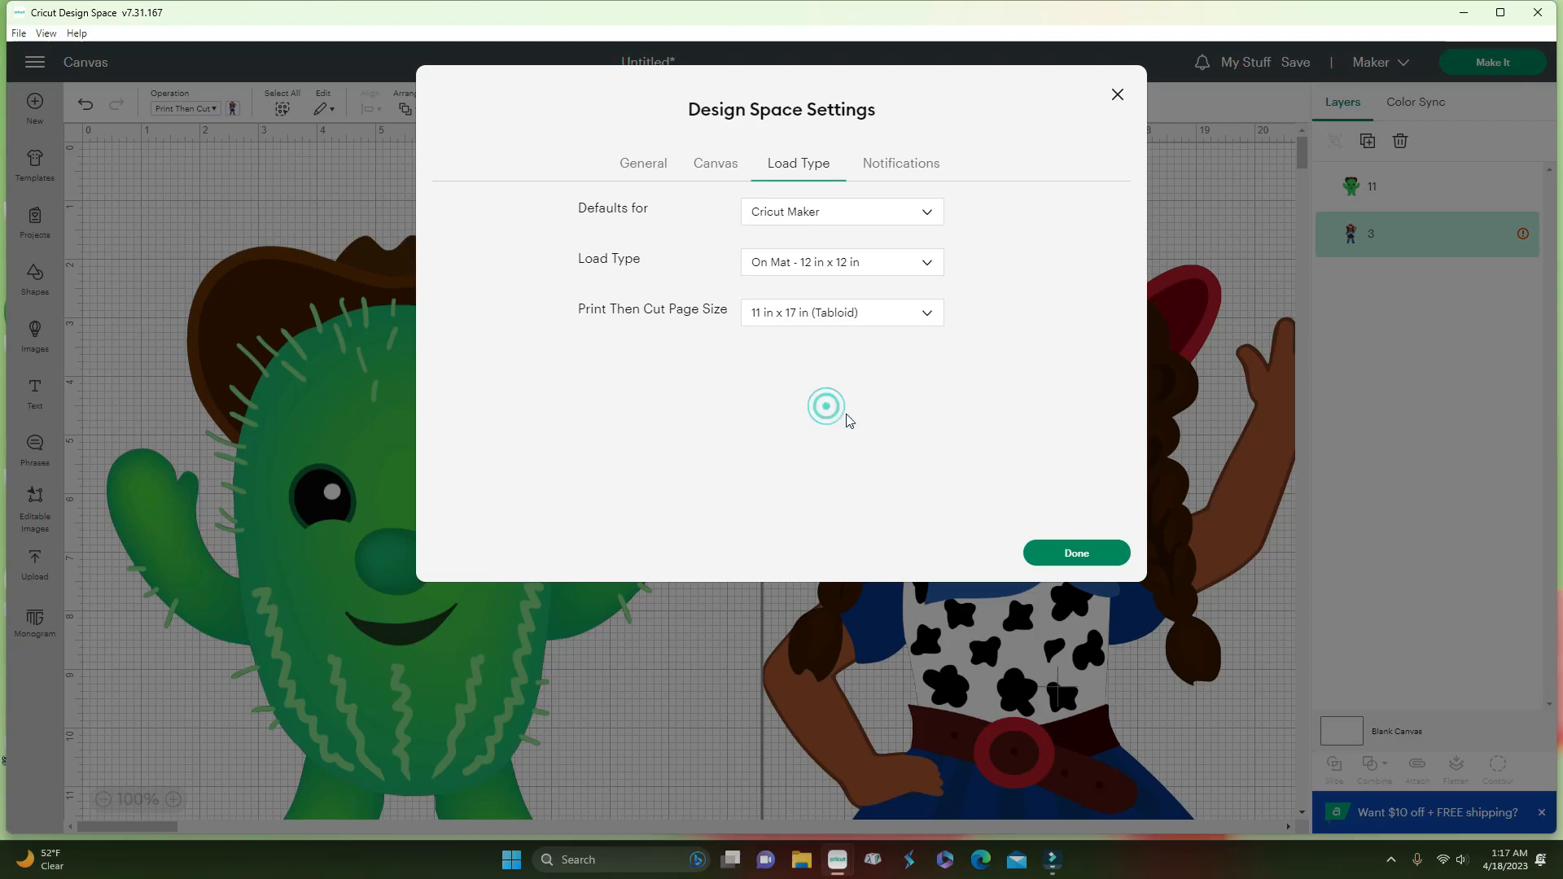
pyautogui.click(1060, 554)
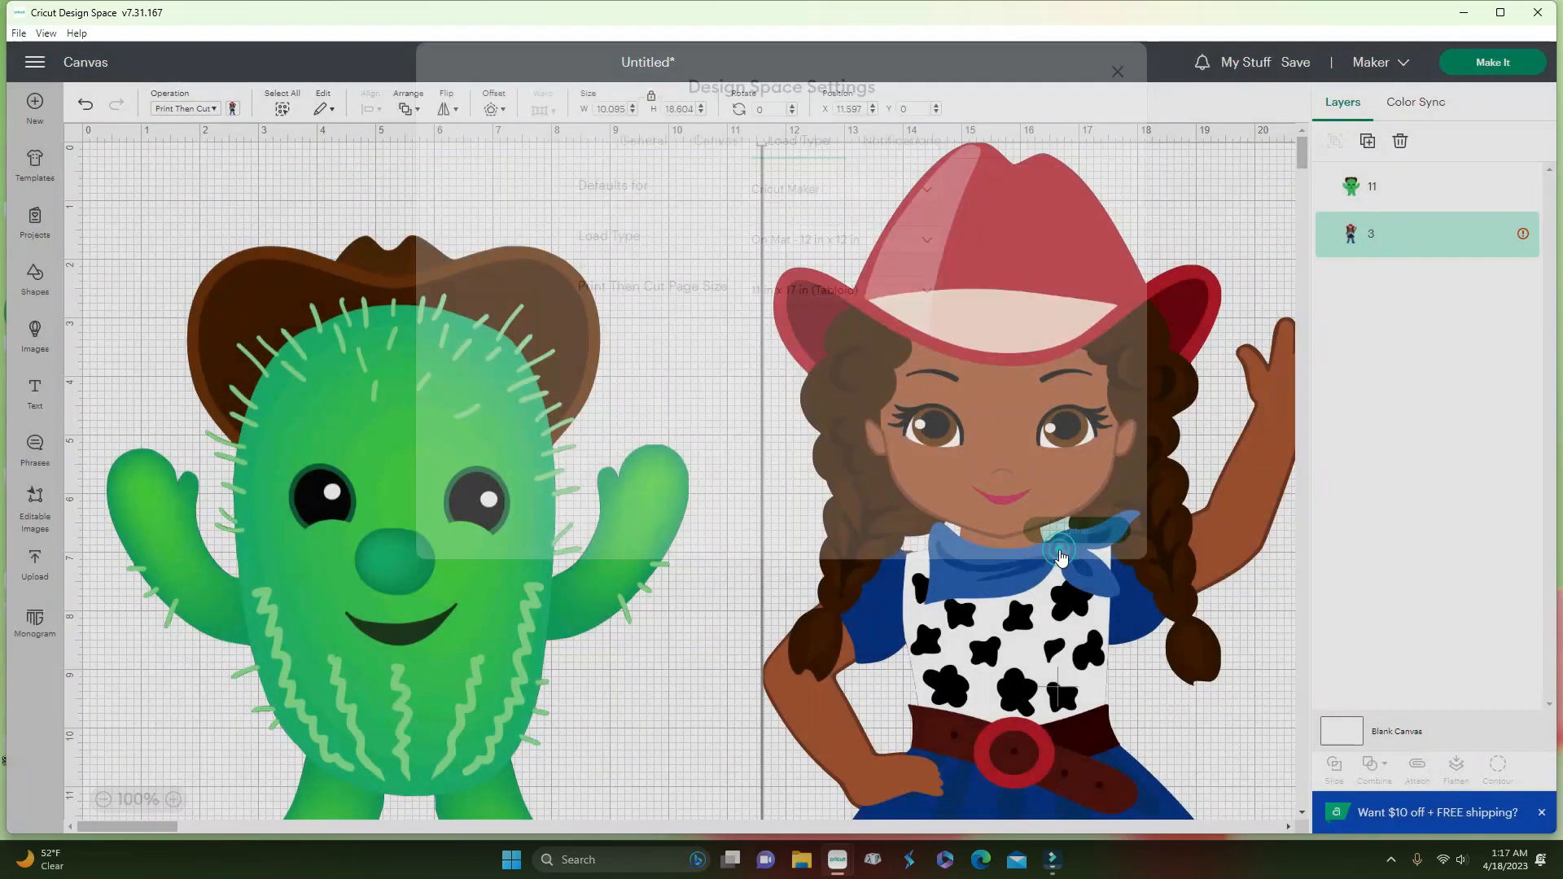
# Auto-resize the oversized cowgirl image to fit the page, and move it down and right, clear of the cactus
pyautogui.click(1503, 235)
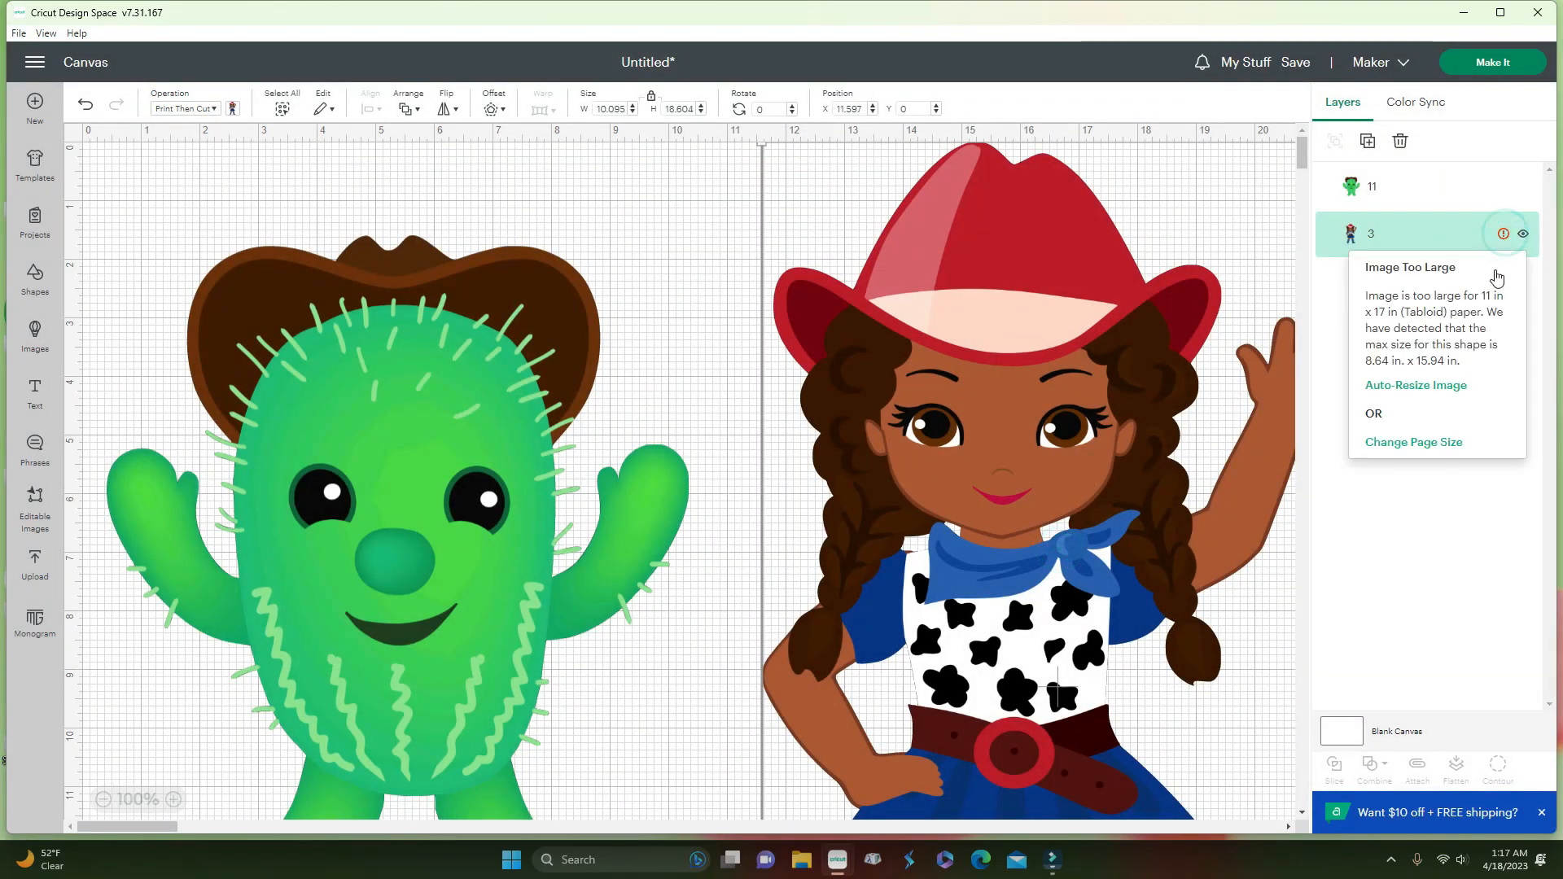
pyautogui.click(1416, 387)
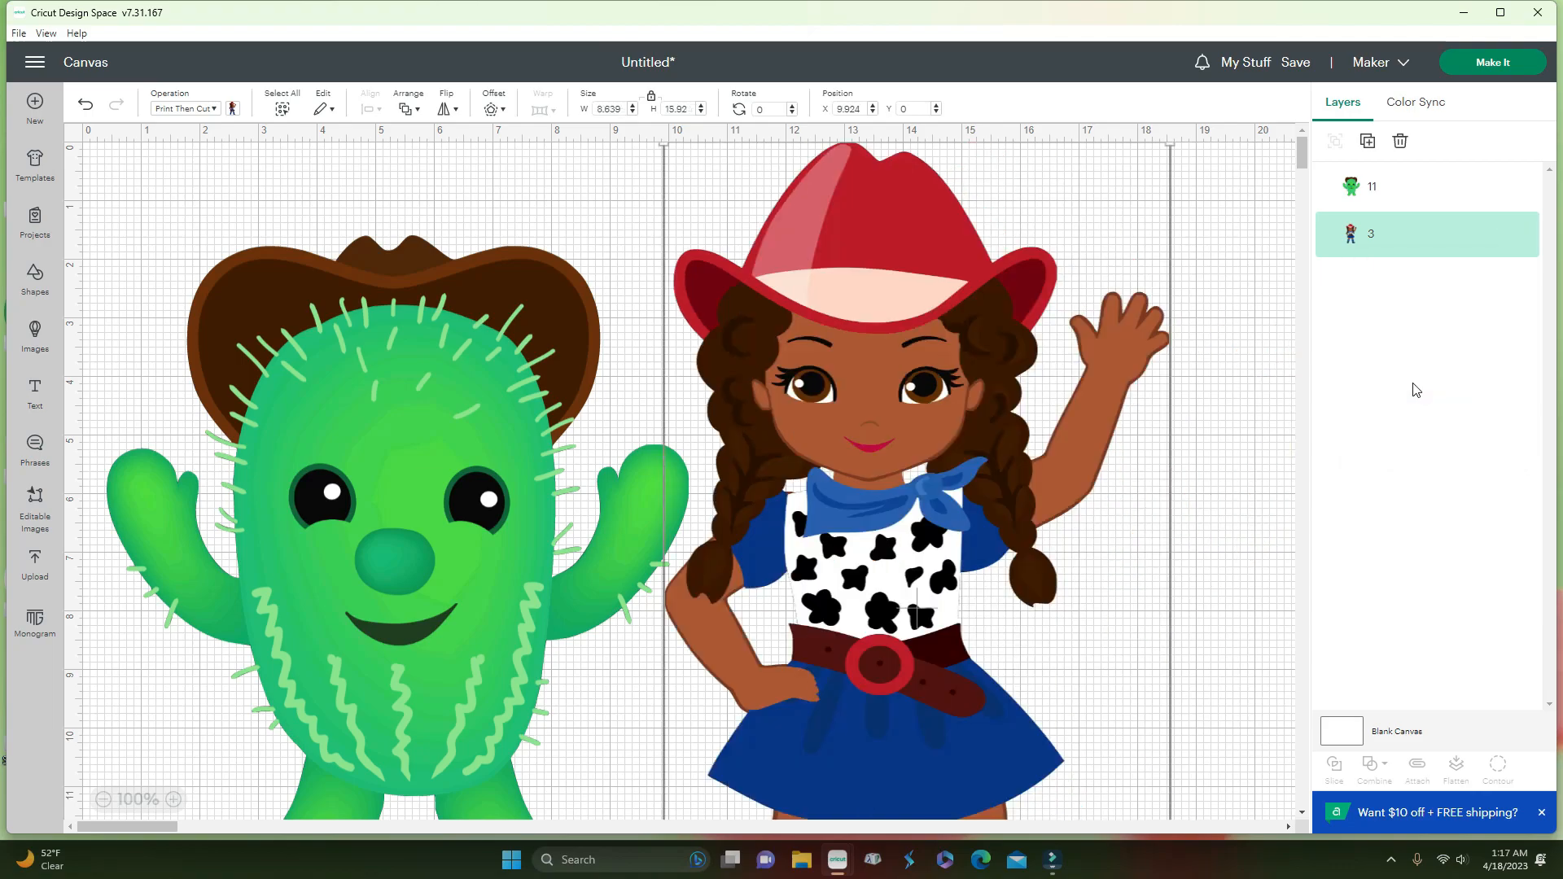
pyautogui.moveTo(880, 290); pyautogui.dragTo(957, 406)
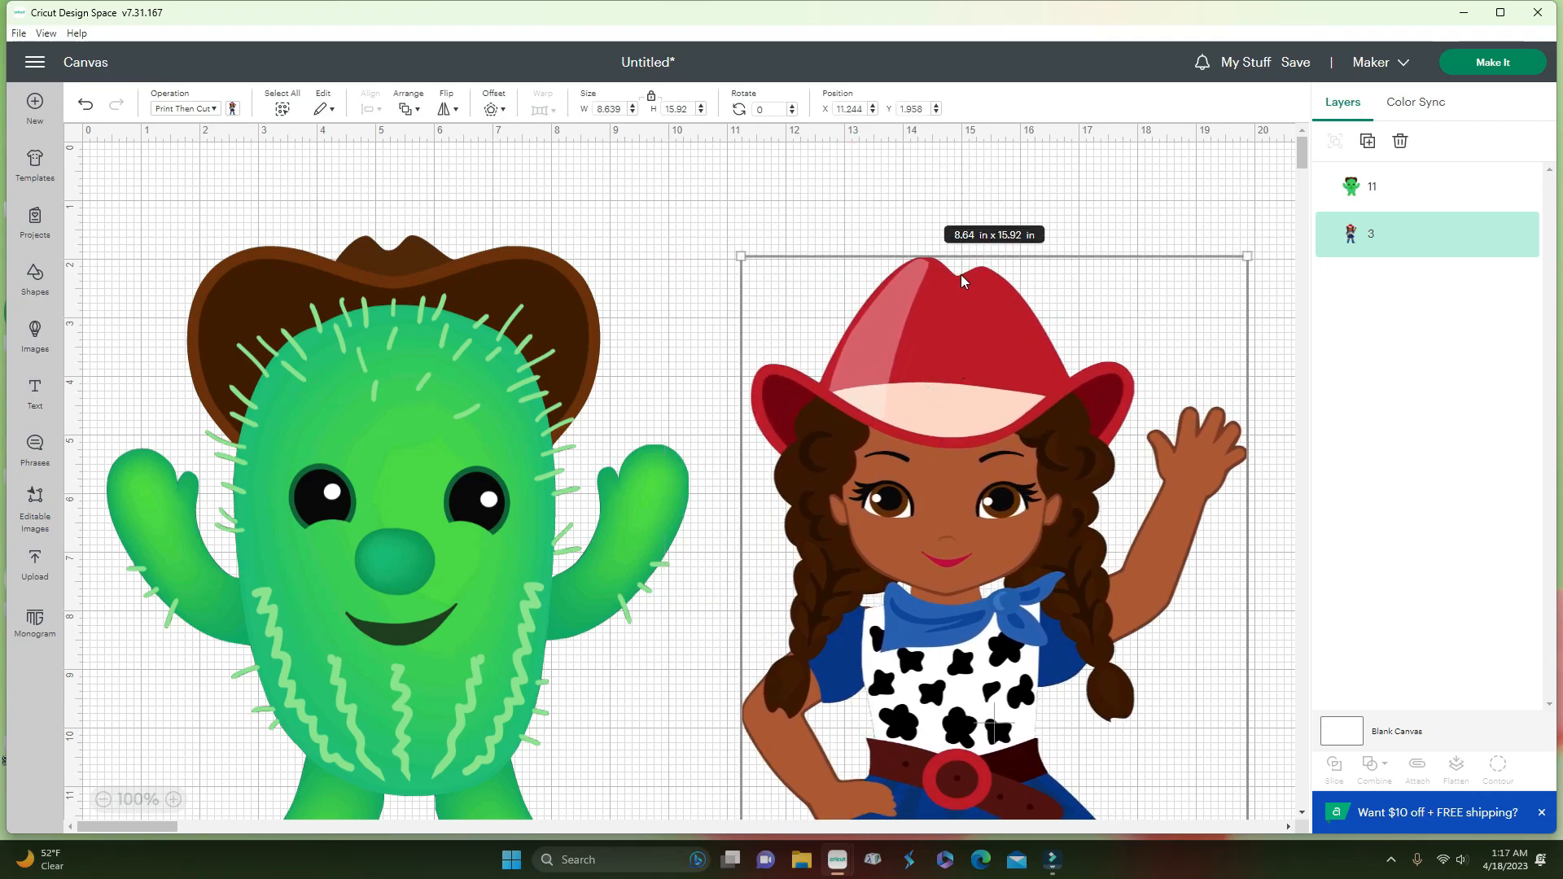
# Move the cowgirl image slightly up, to about X 11.16, Y 1.35 in, beside the cactus
pyautogui.click(469, 340)
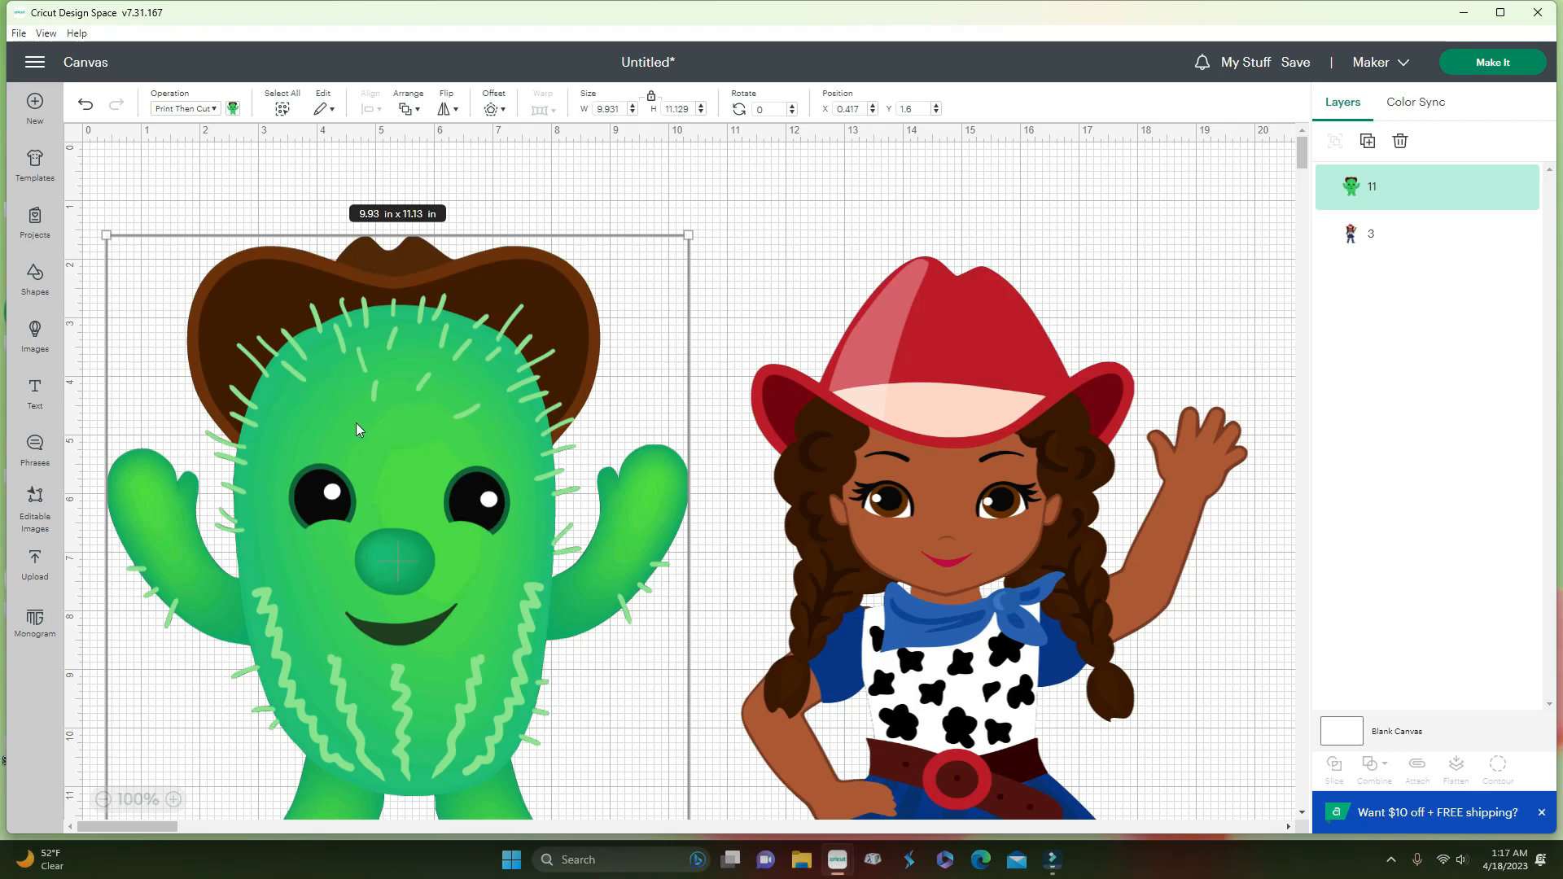
pyautogui.click(908, 457)
pyautogui.moveTo(912, 460); pyautogui.dragTo(907, 424)
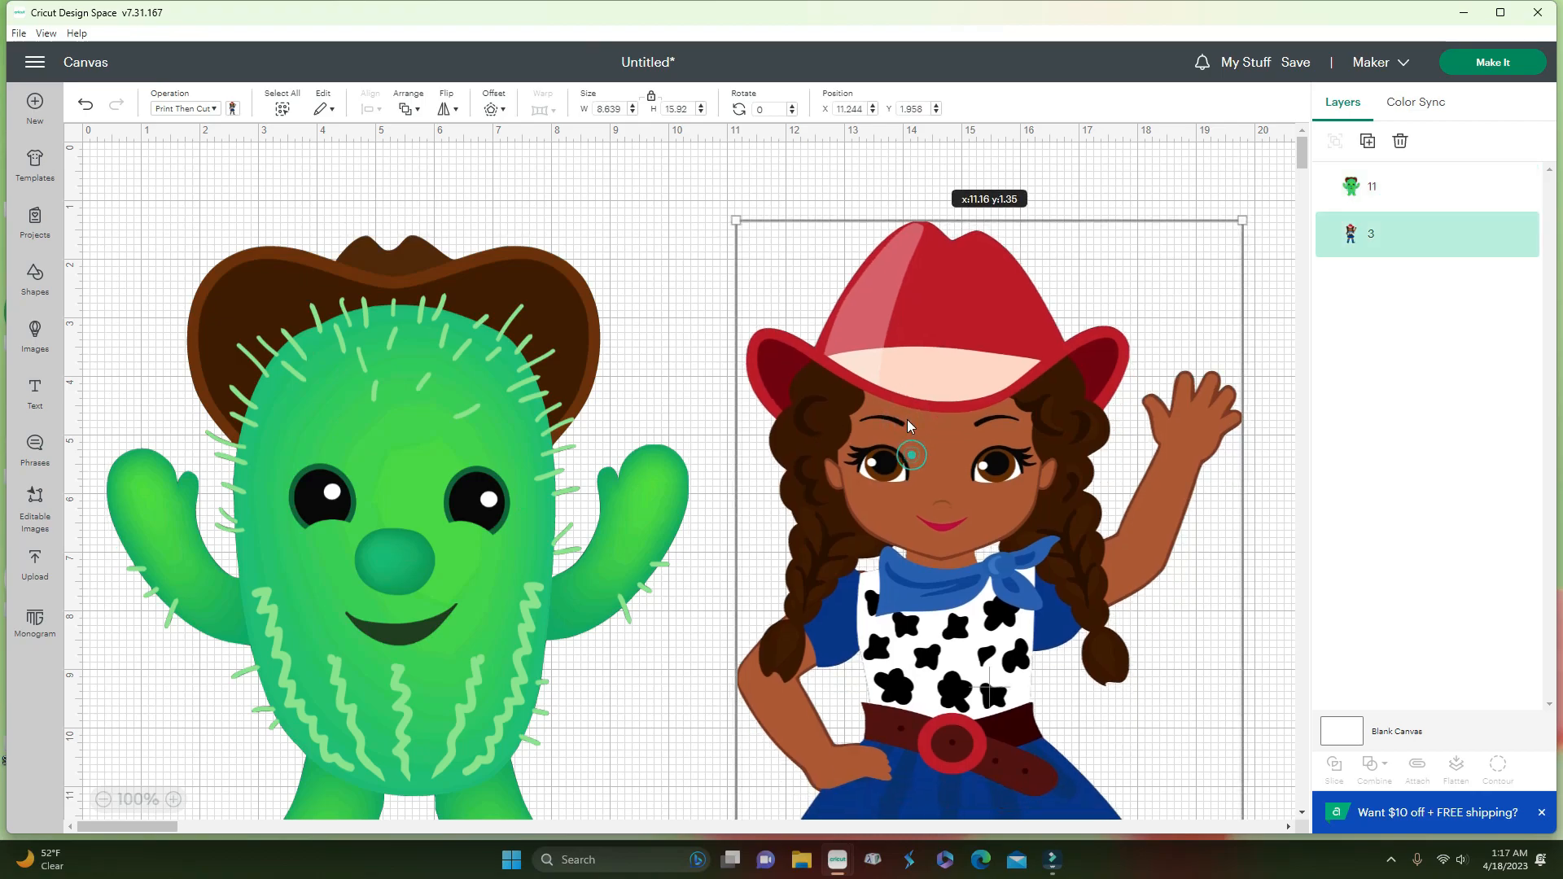
pyautogui.click(398, 459)
pyautogui.click(994, 459)
pyautogui.click(458, 475)
pyautogui.click(913, 482)
# Hide the cactus layer and take only the cowgirl image through the 11 in x 17 in mat preview to the make stage
pyautogui.click(1522, 189)
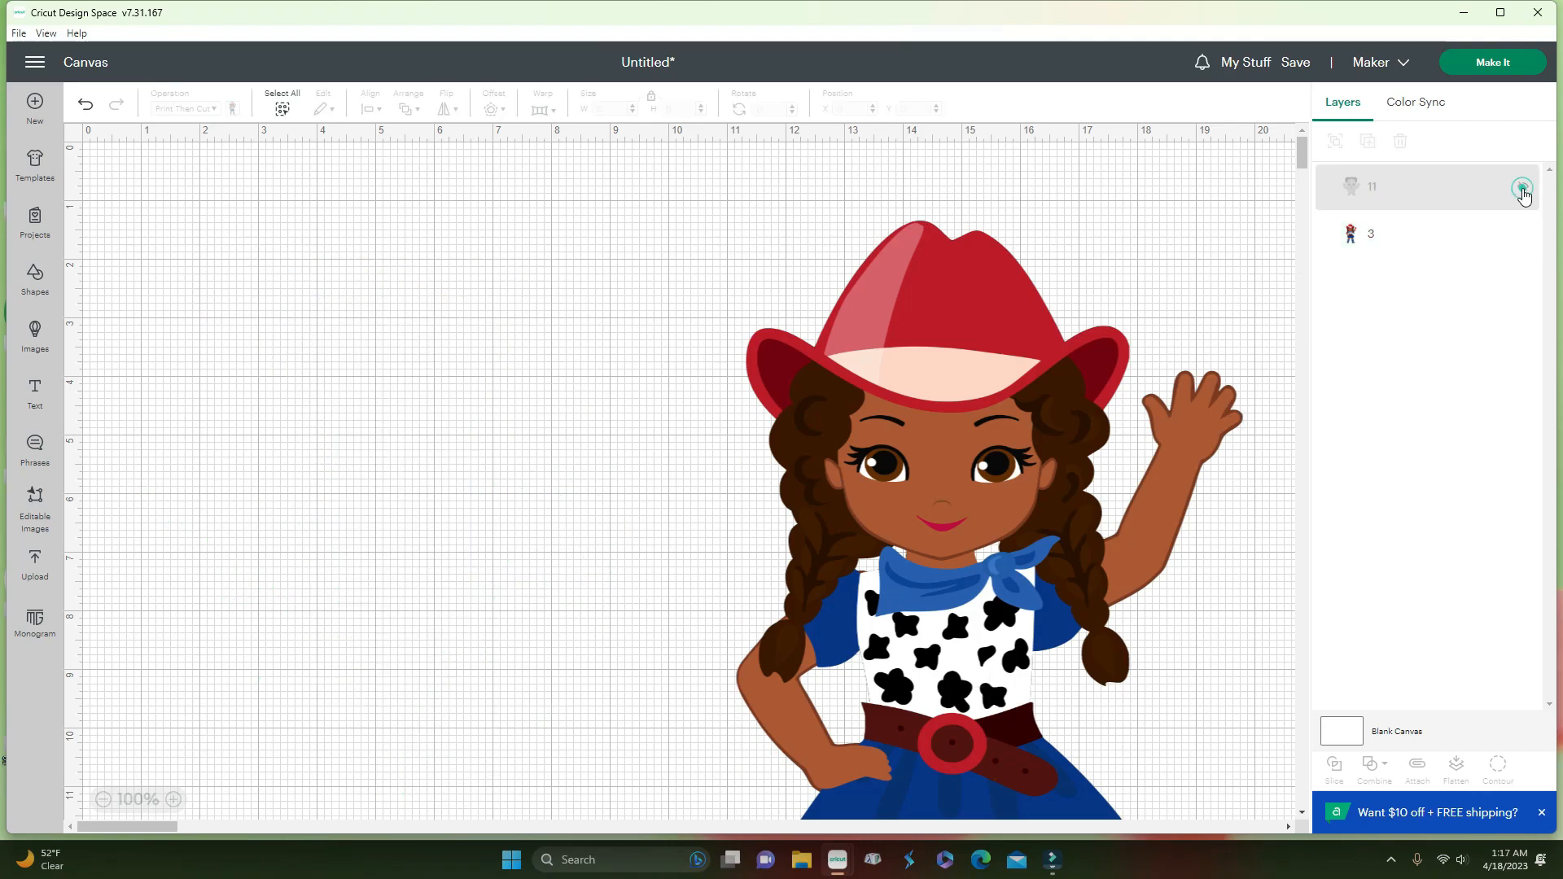
pyautogui.click(1506, 63)
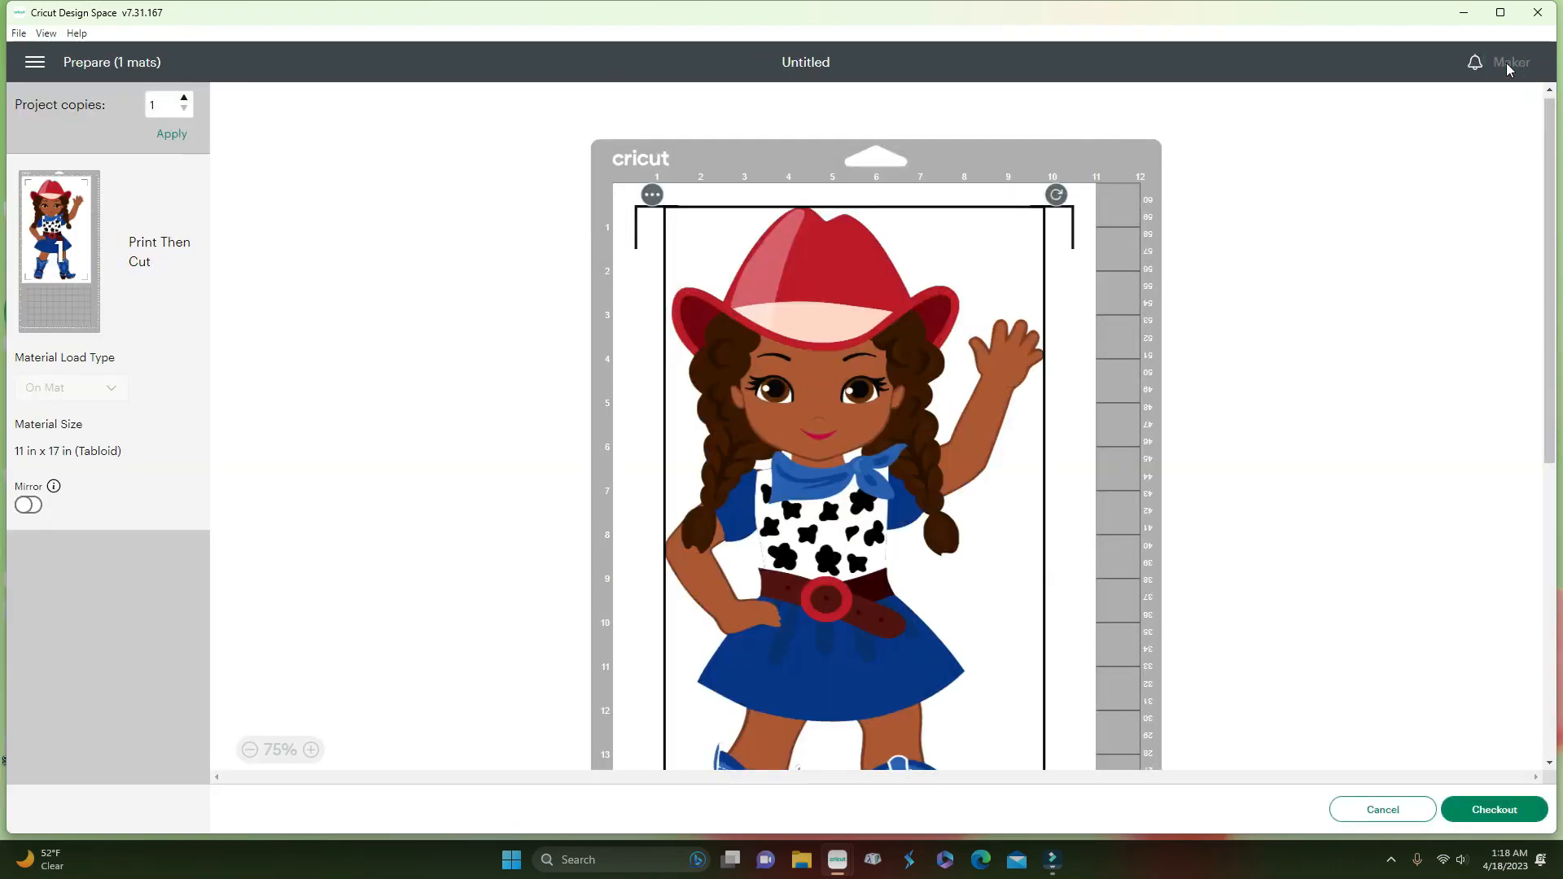
pyautogui.click(465, 343)
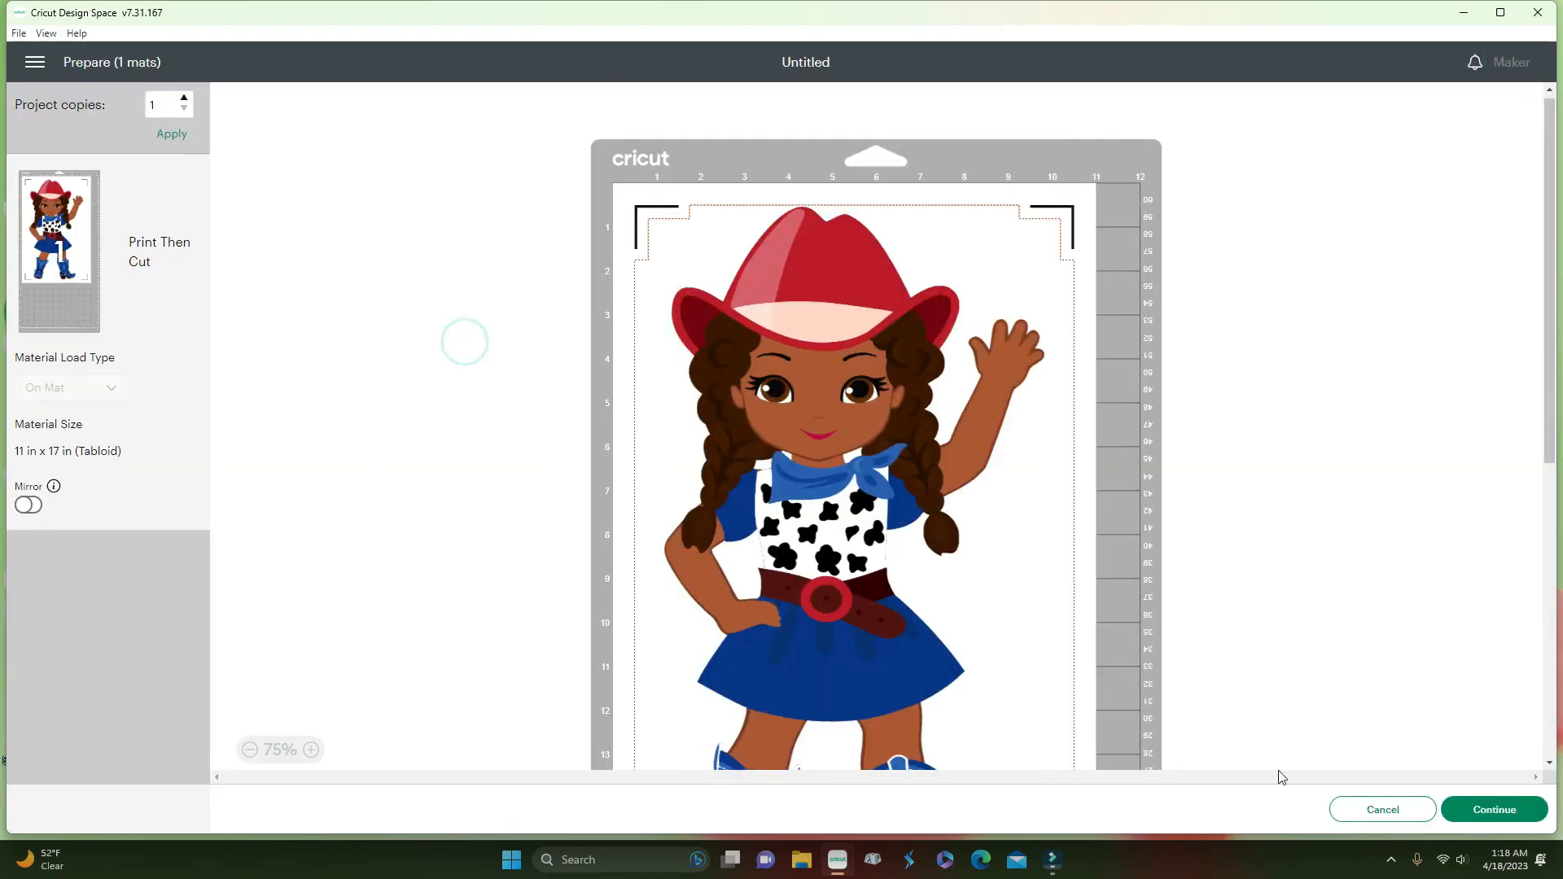
pyautogui.click(1477, 814)
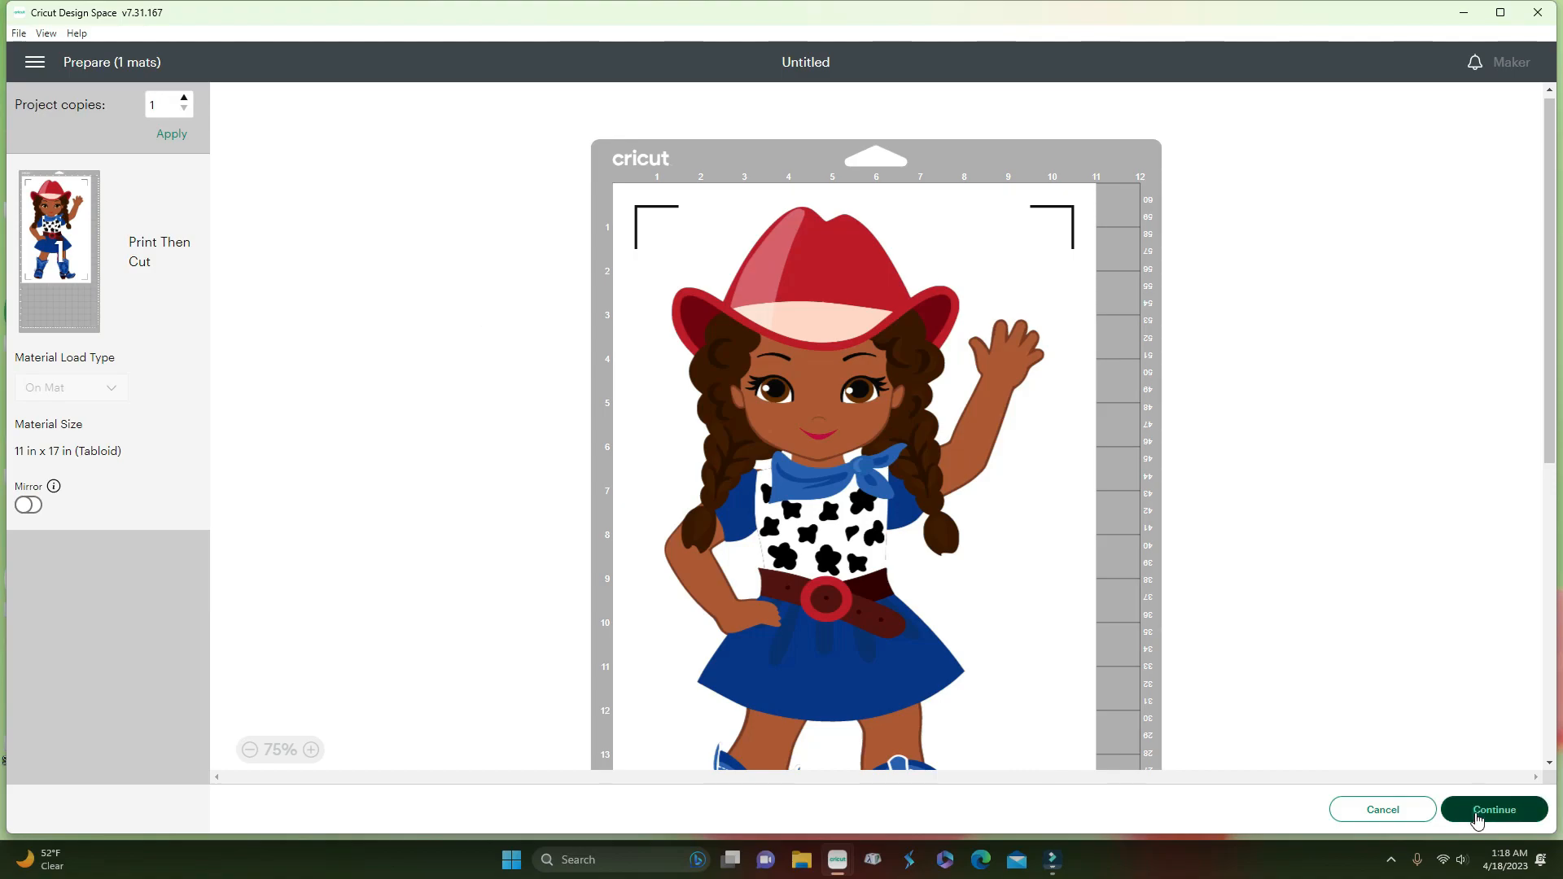
# Send the cowgirl page to the ET-15000 Series printer with Use System Dialog turned on
pyautogui.click(323, 250)
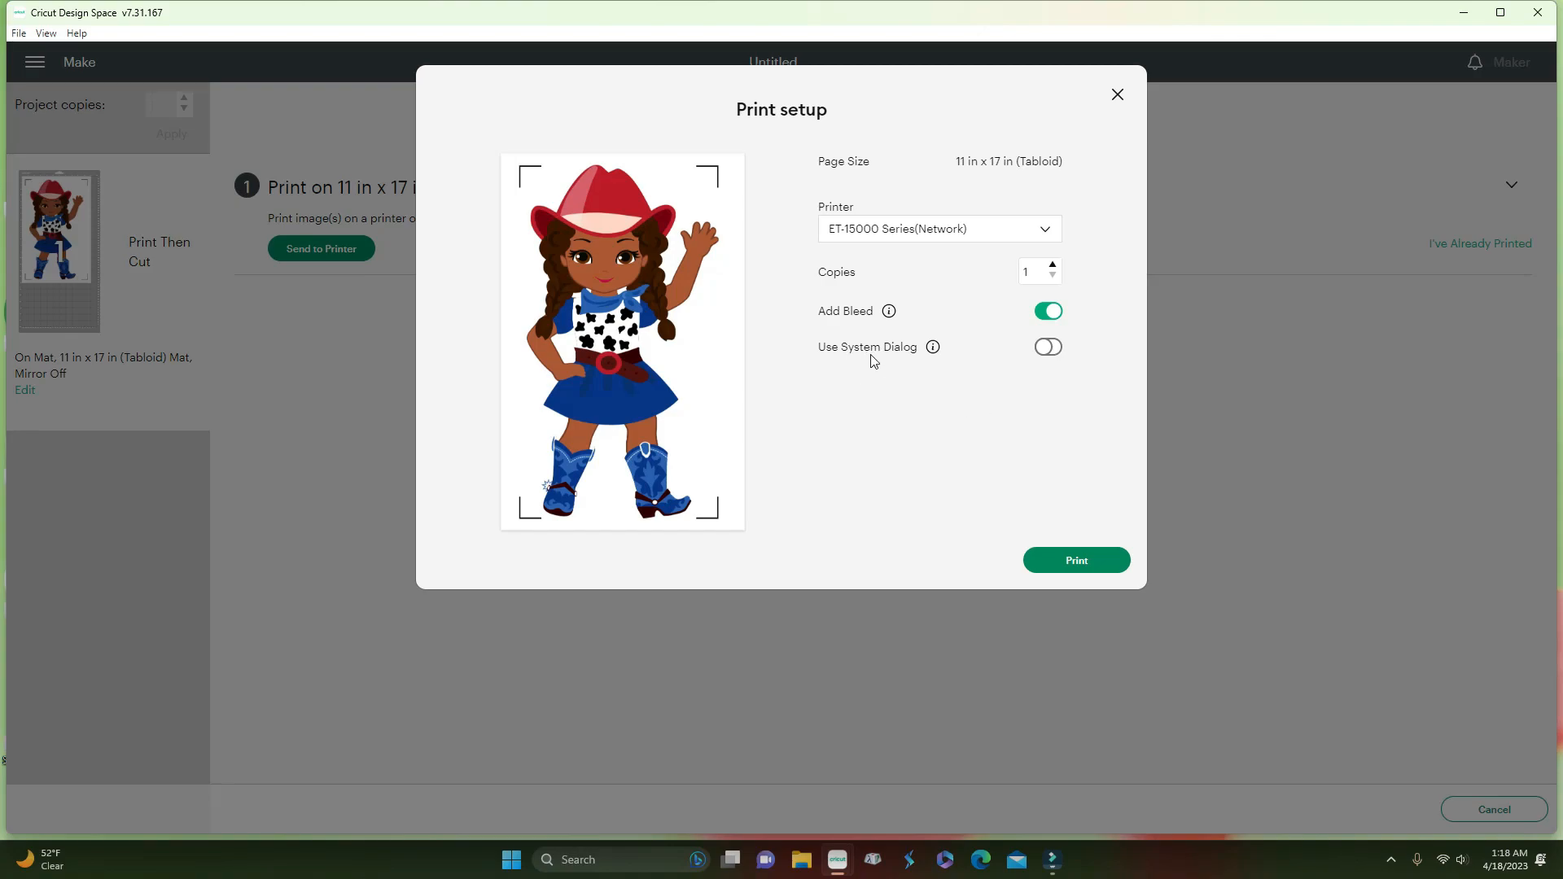
pyautogui.click(1048, 347)
pyautogui.click(1062, 568)
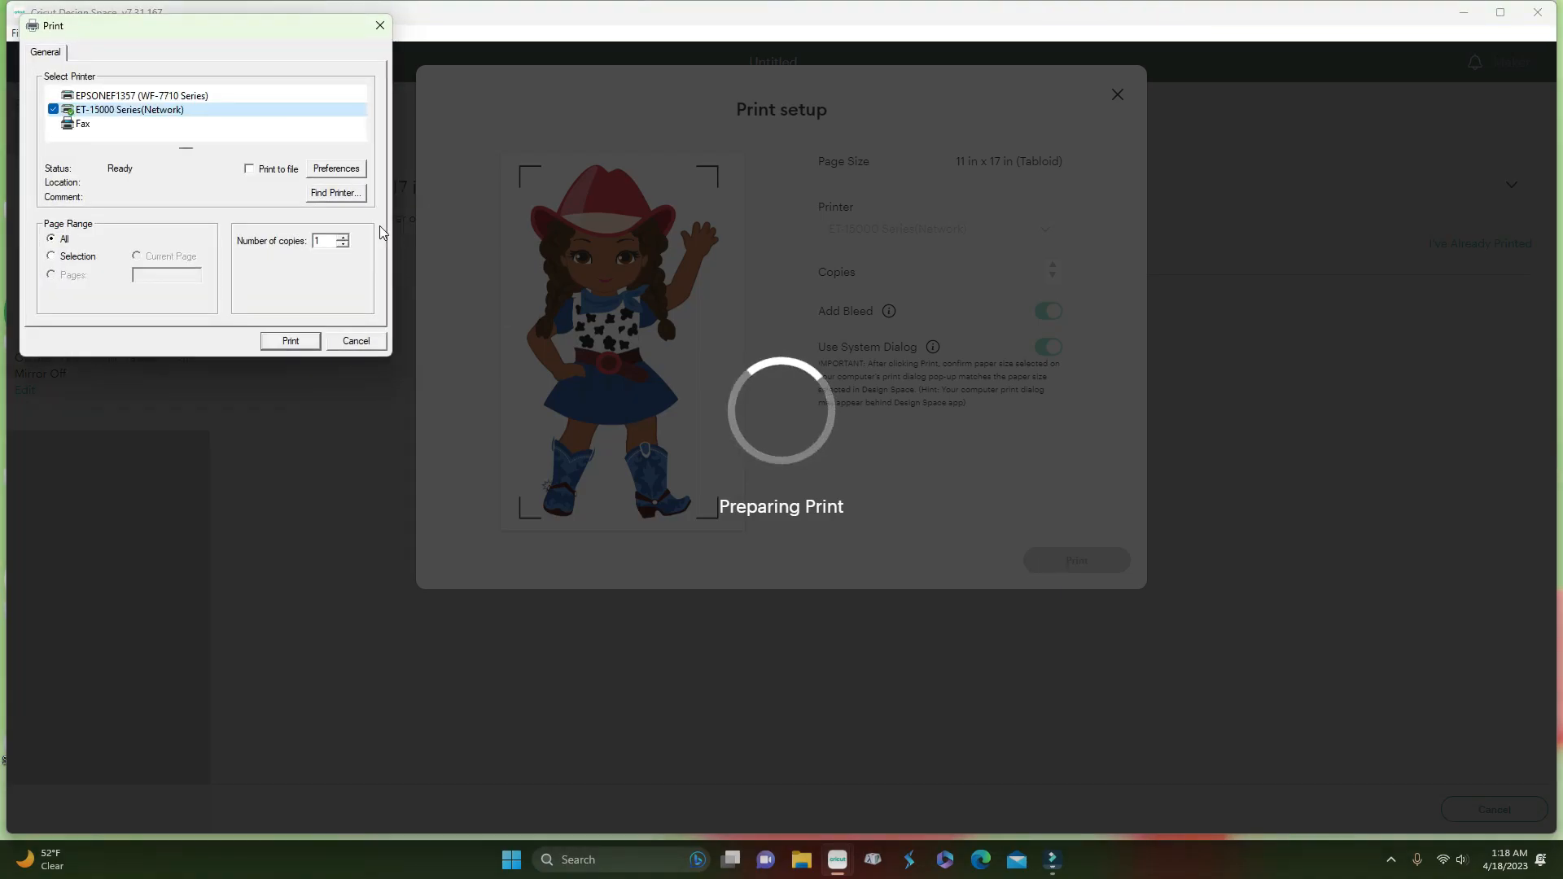
# Check the paper types in the printer's preferences and set the document size to 11 x 17 in
pyautogui.click(333, 168)
pyautogui.click(351, 232)
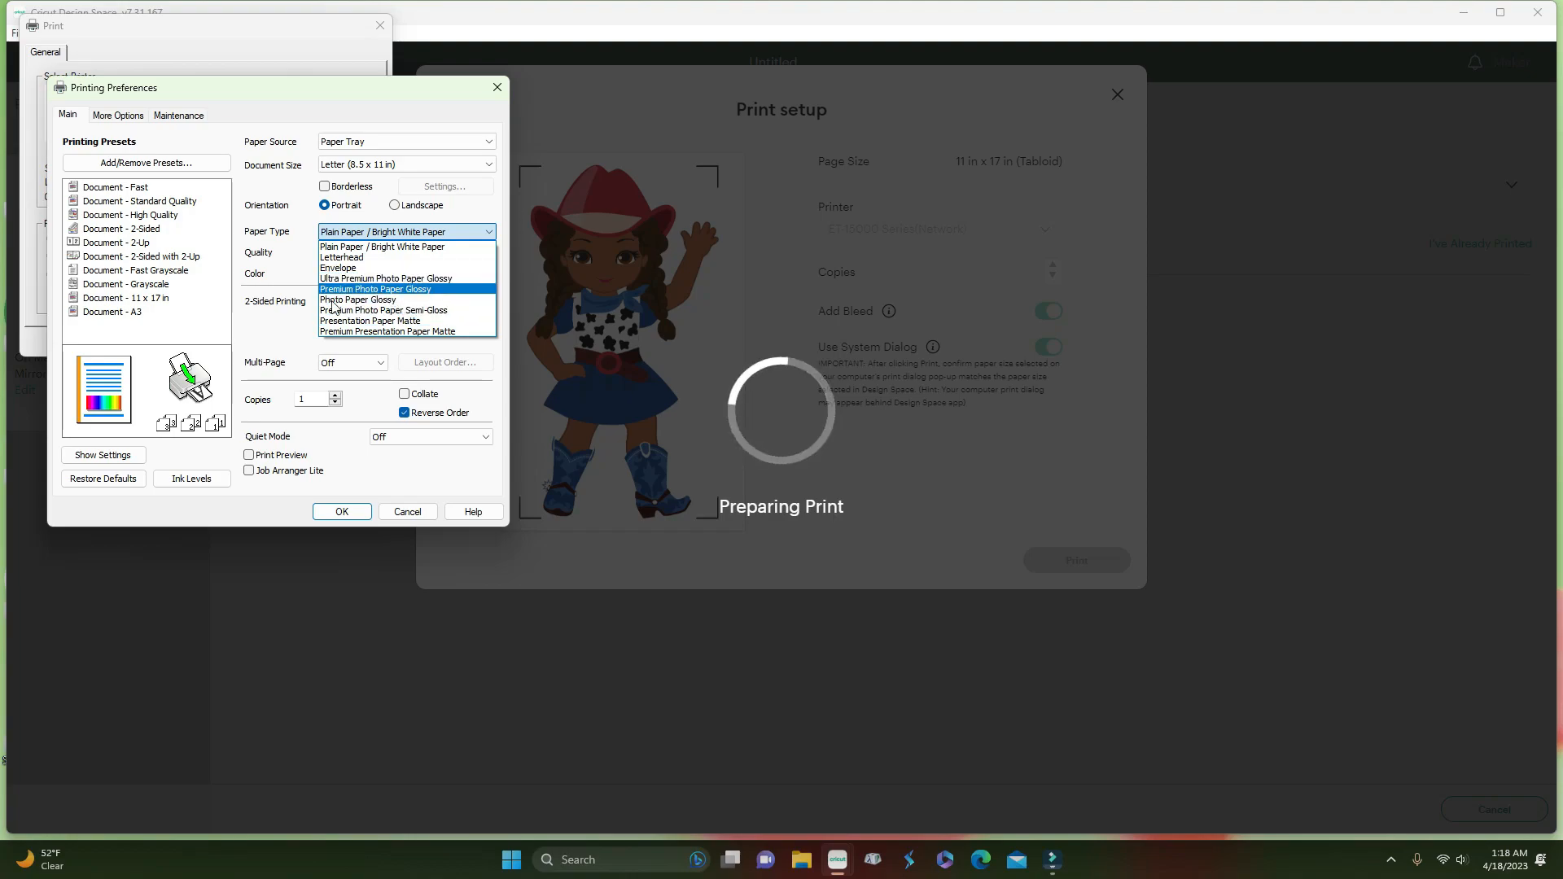
pyautogui.click(262, 350)
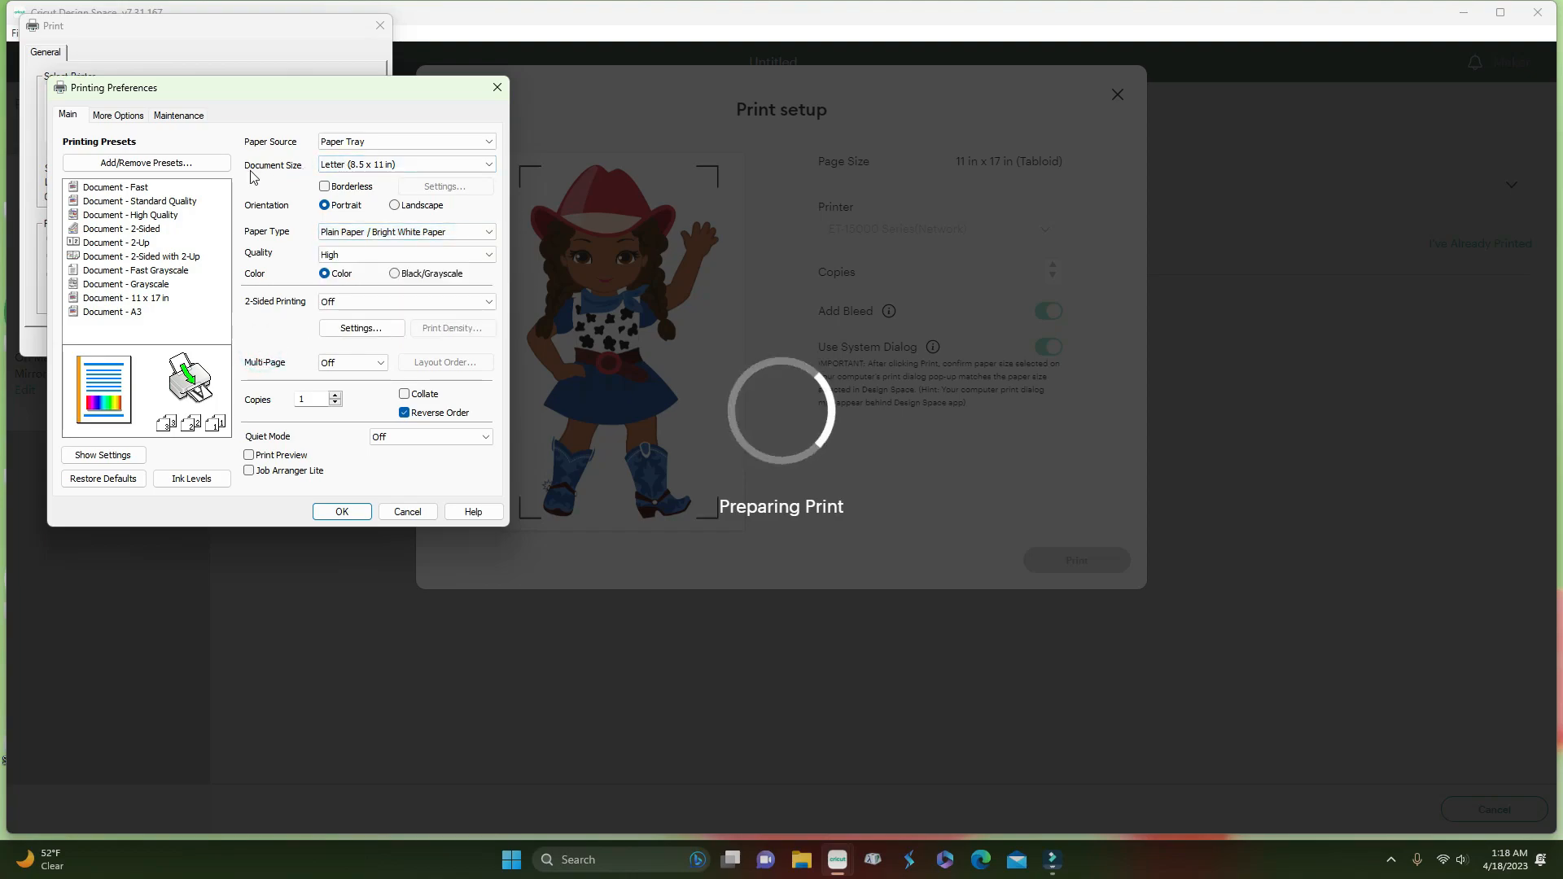
pyautogui.click(347, 168)
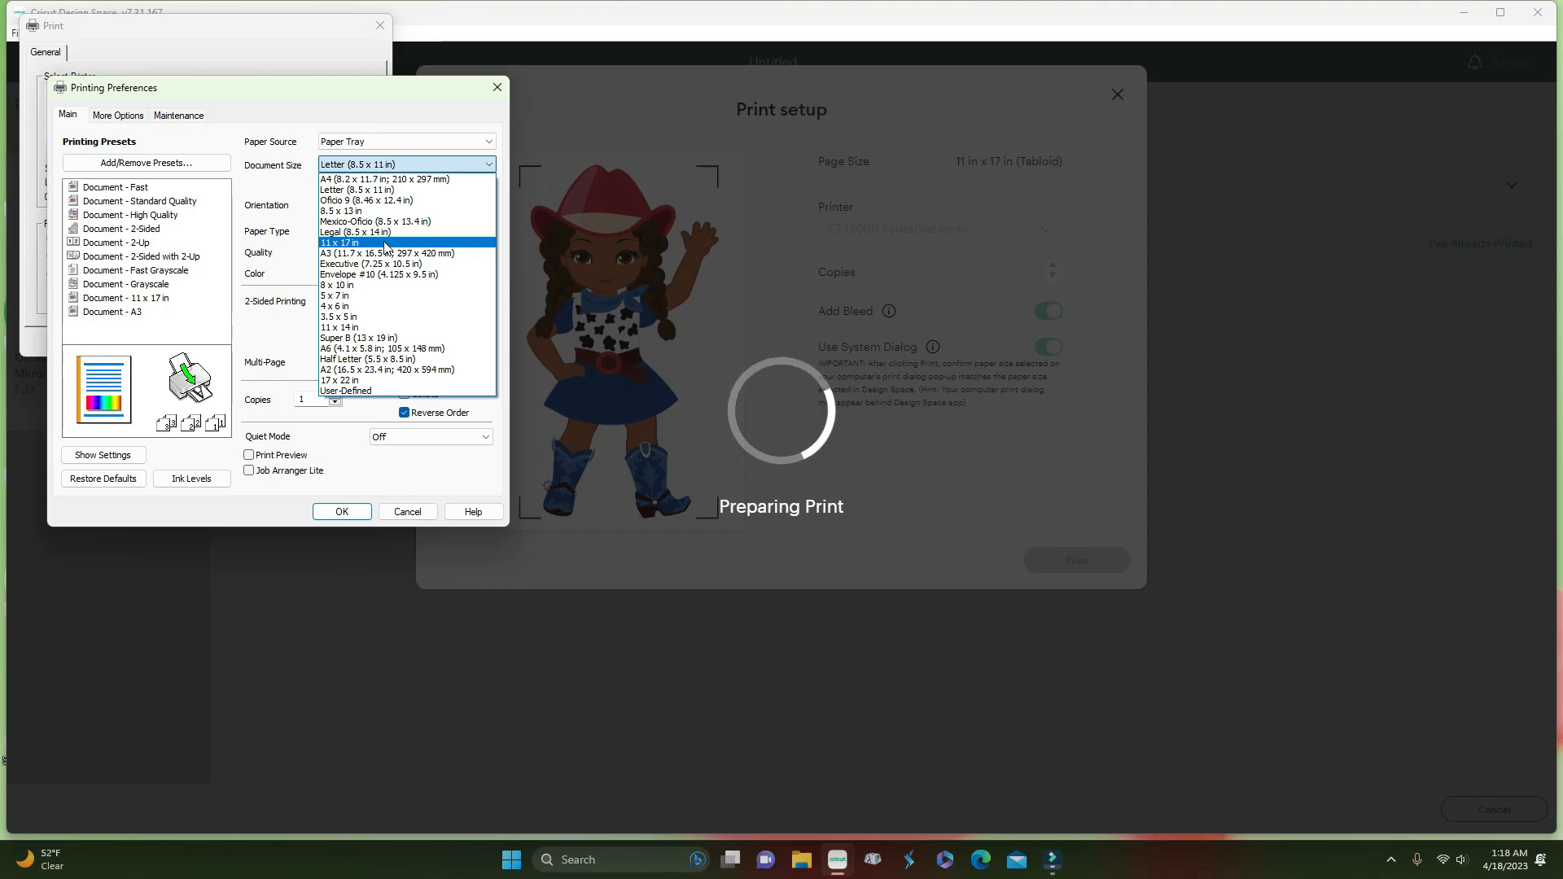
pyautogui.click(386, 247)
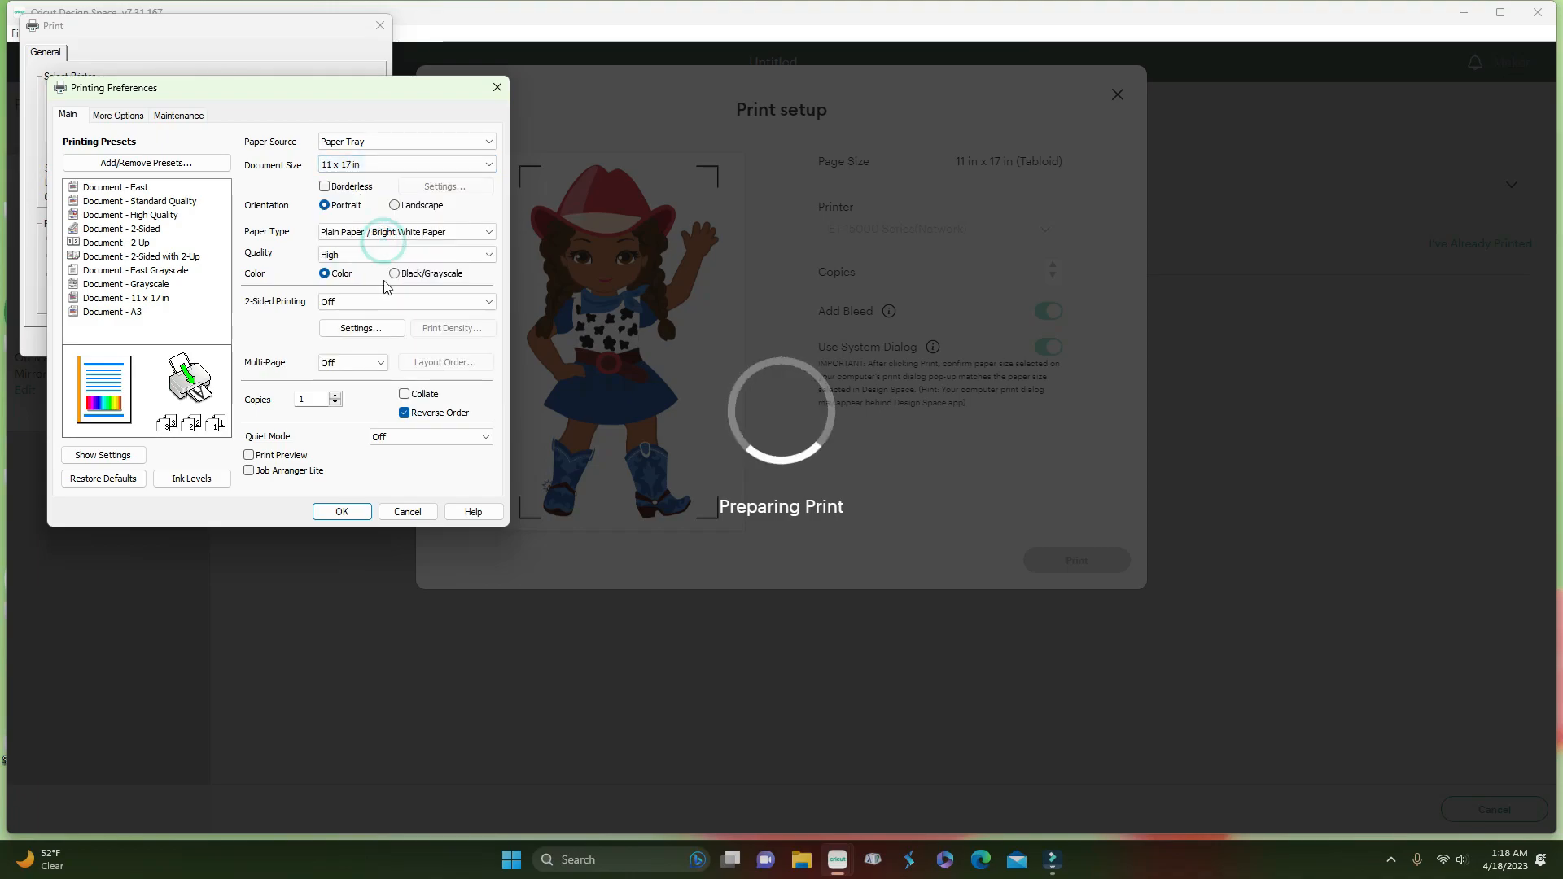
pyautogui.click(339, 511)
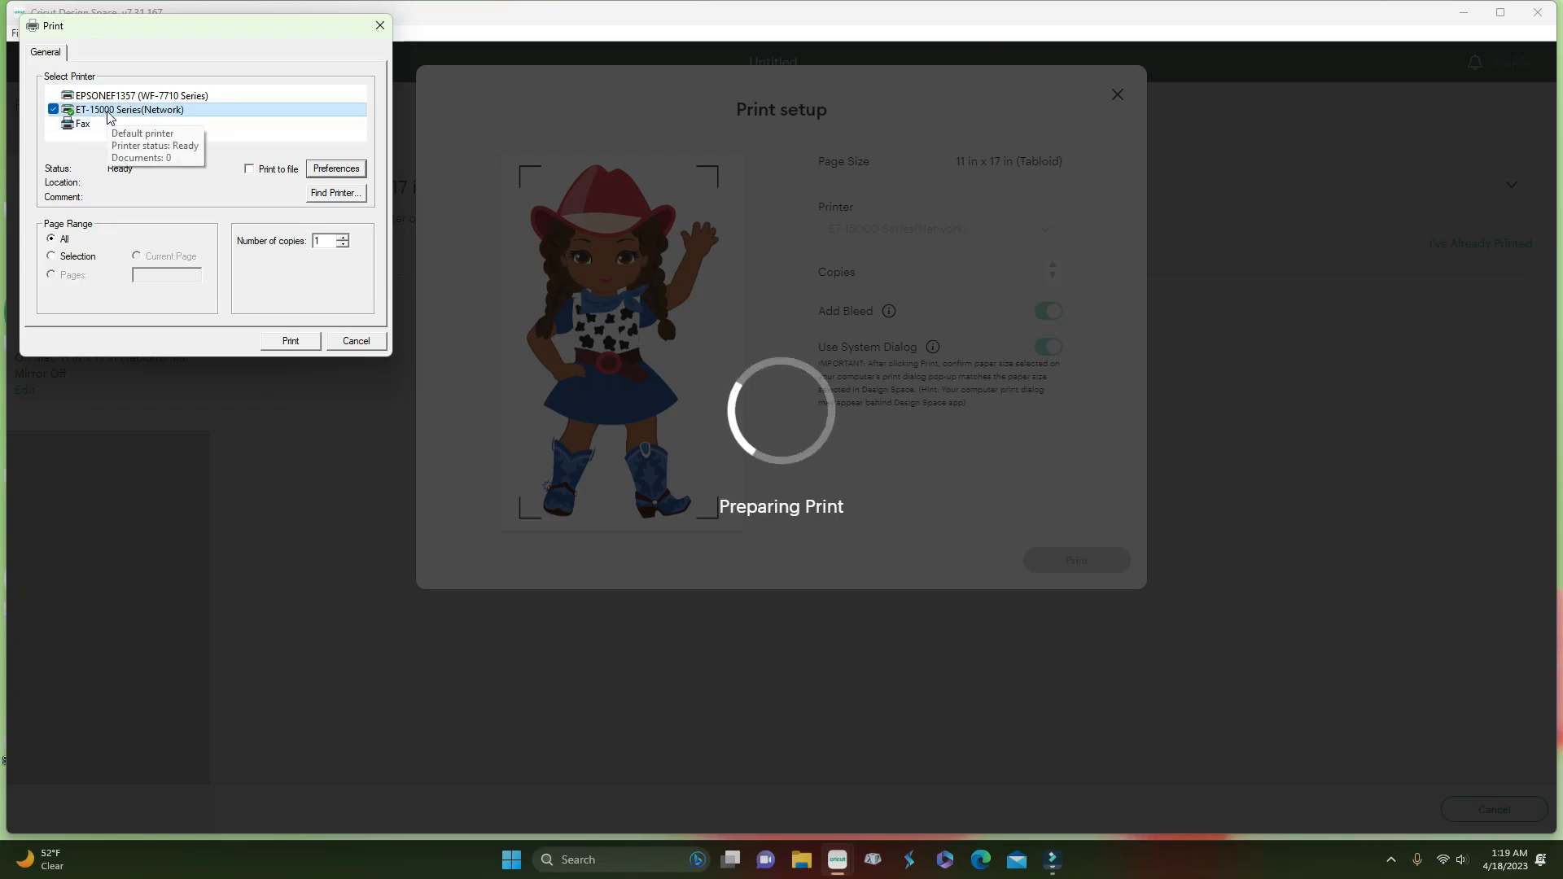
# Reopen the printer's preferences, check the paper types, and set the paper source to Paper Cassette
pyautogui.click(328, 170)
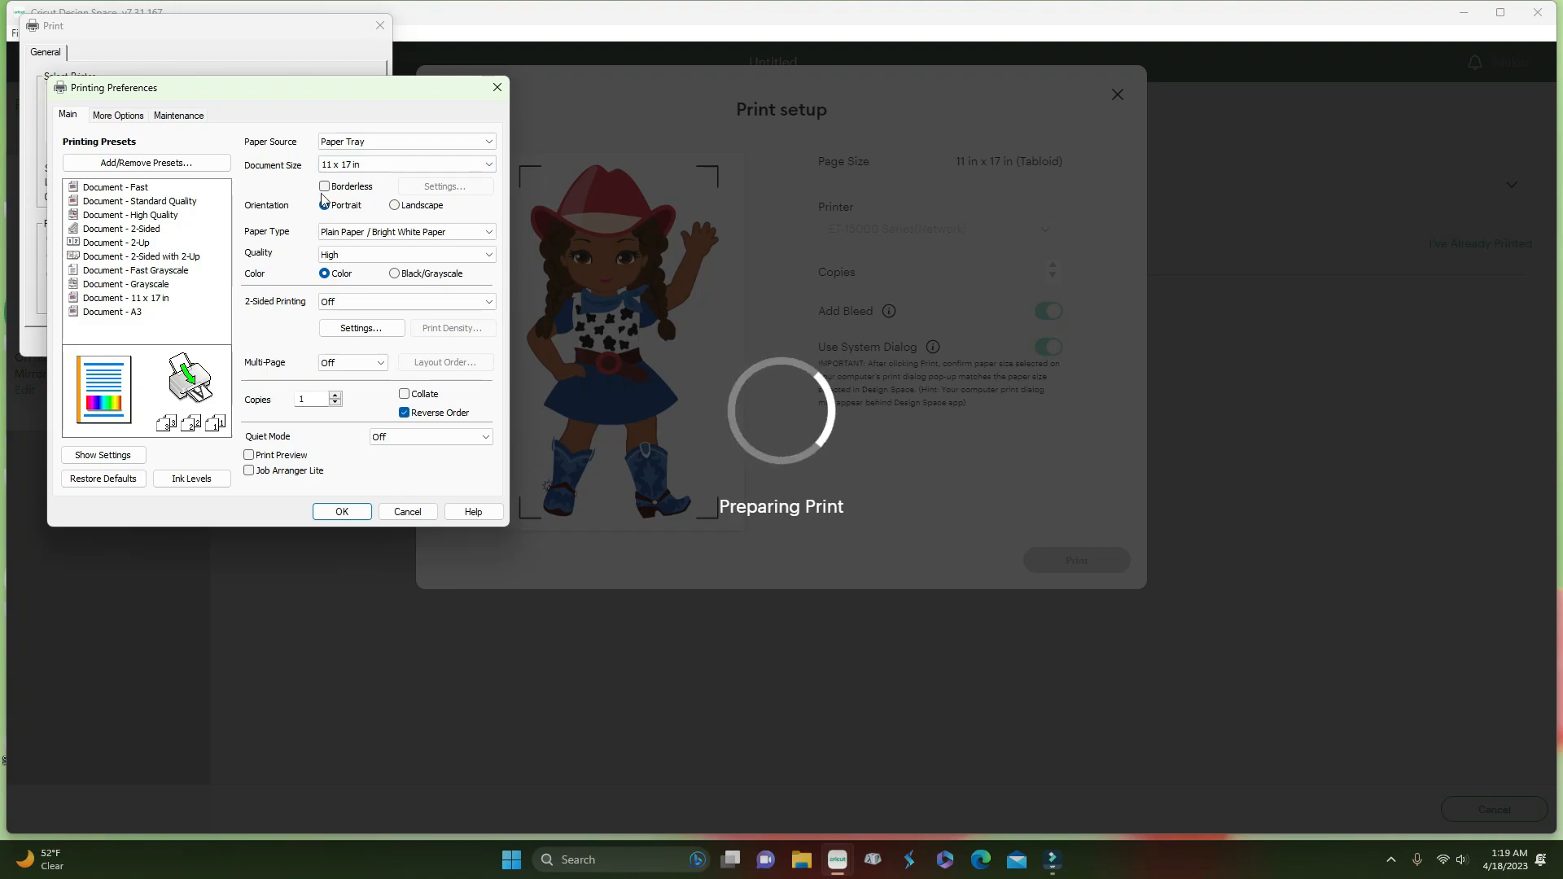
pyautogui.click(329, 237)
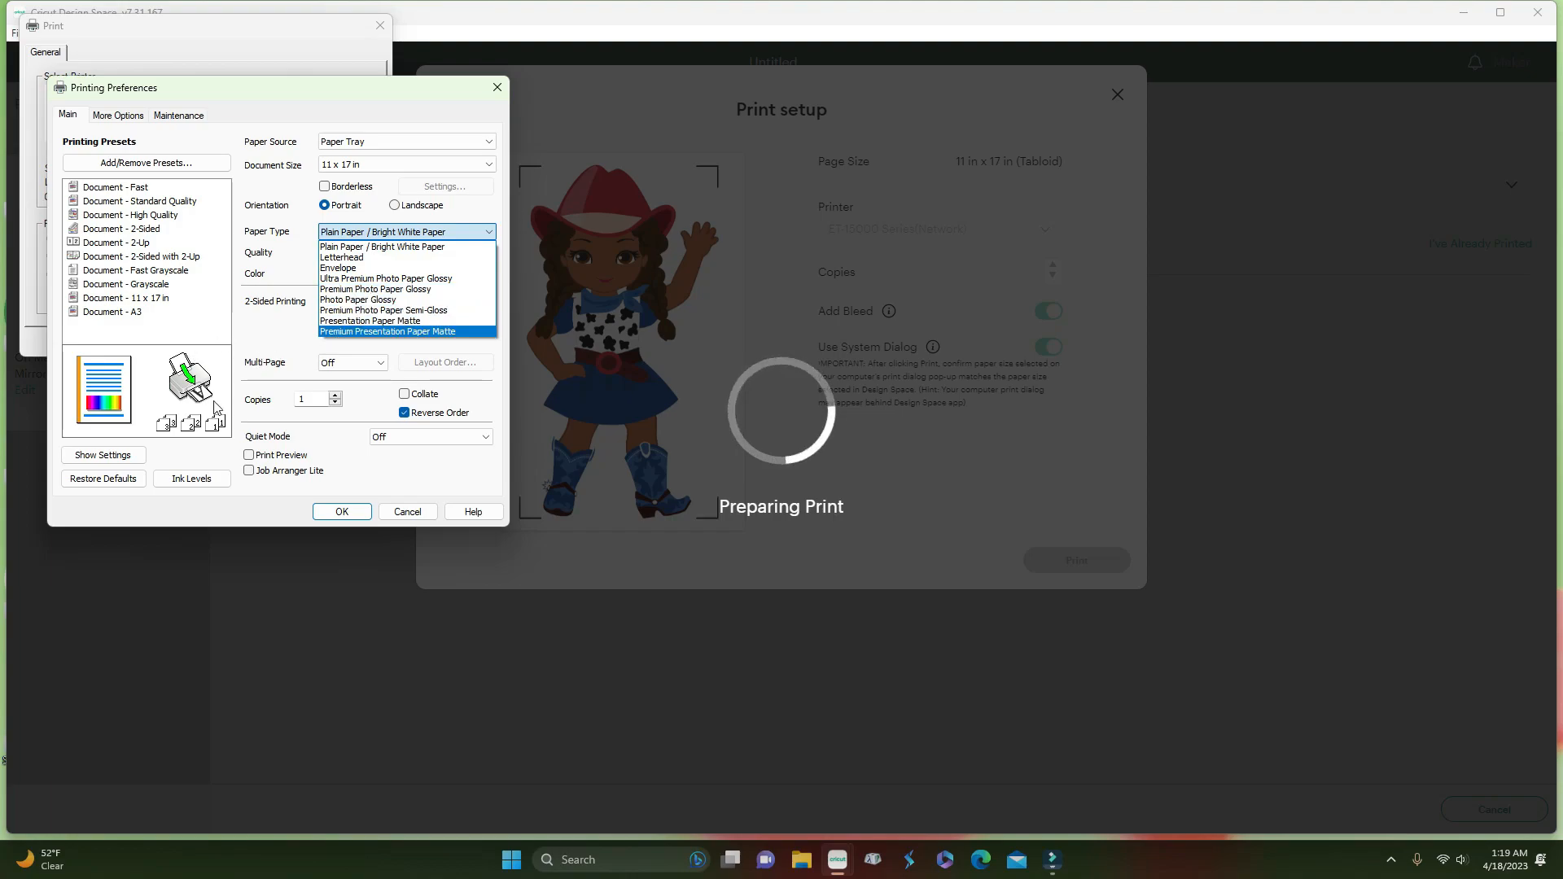
pyautogui.click(325, 145)
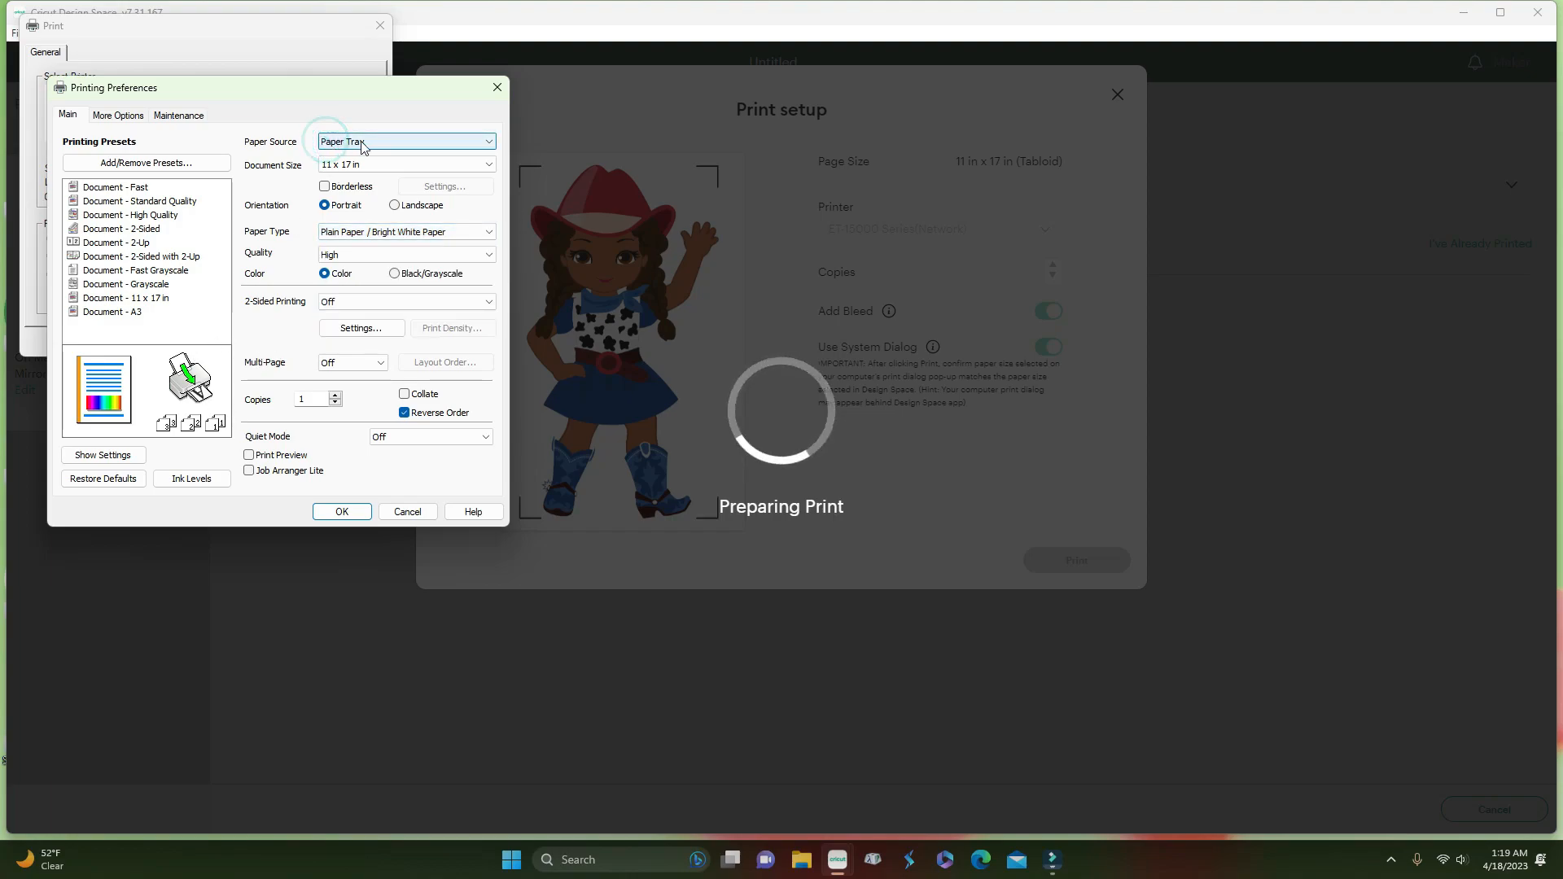
pyautogui.click(362, 143)
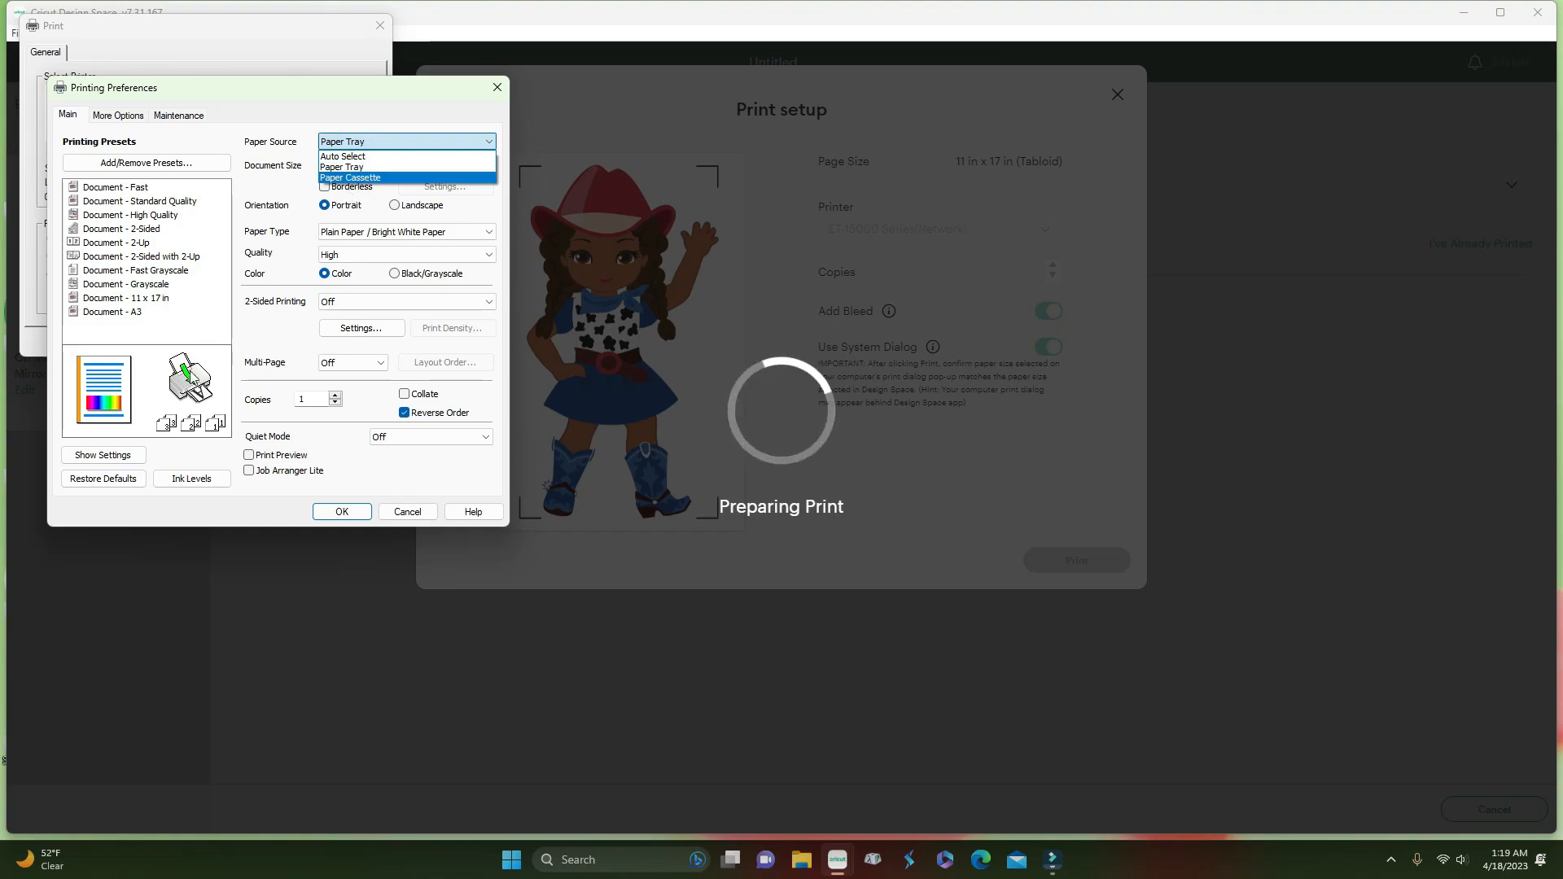
pyautogui.click(258, 325)
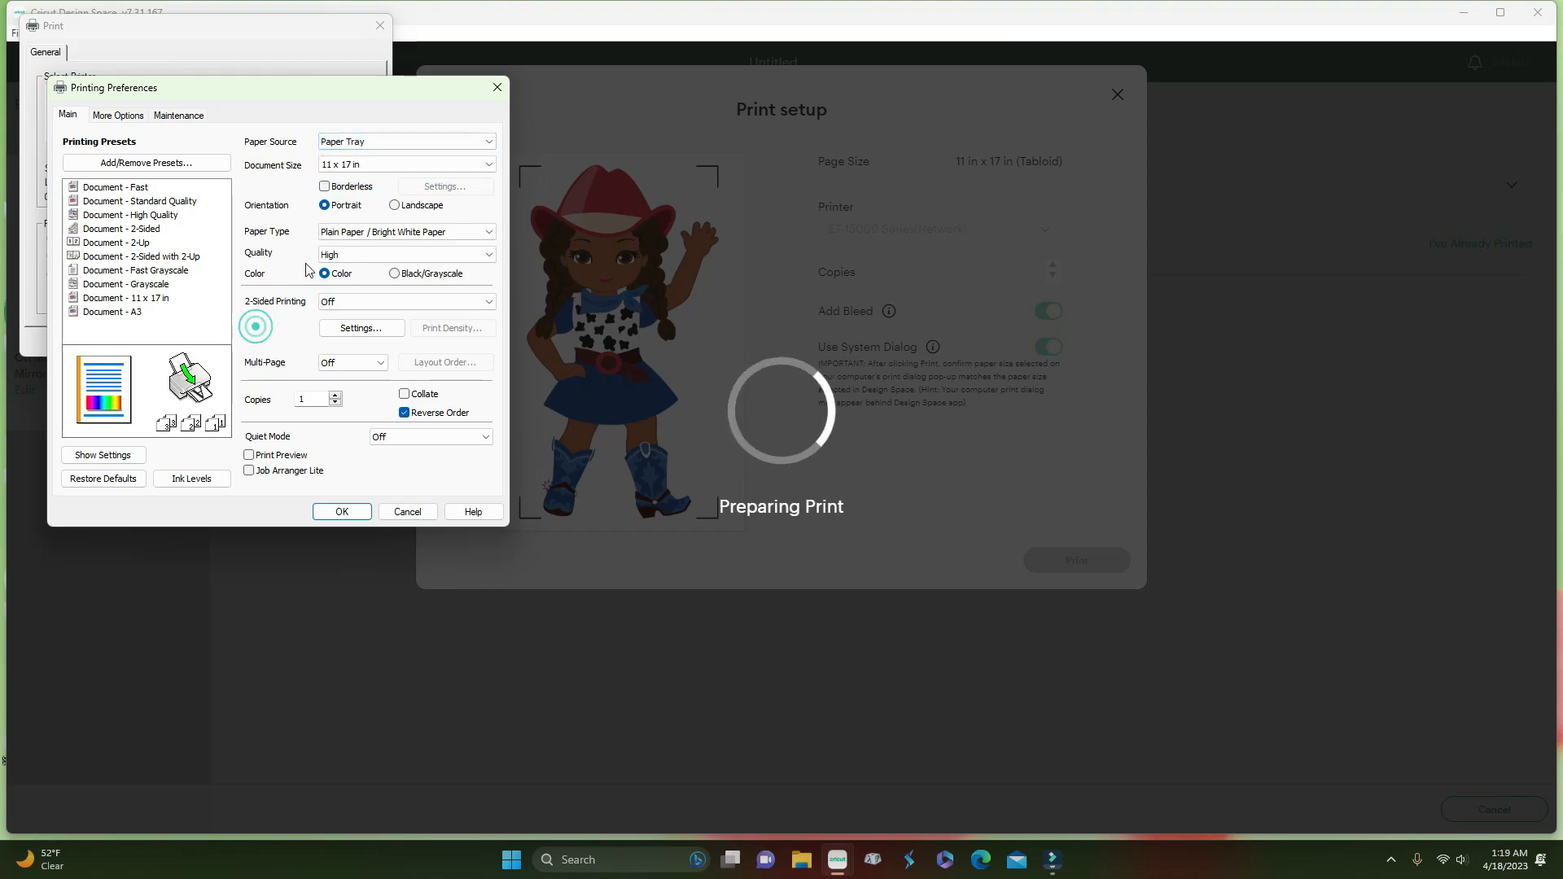
pyautogui.click(368, 143)
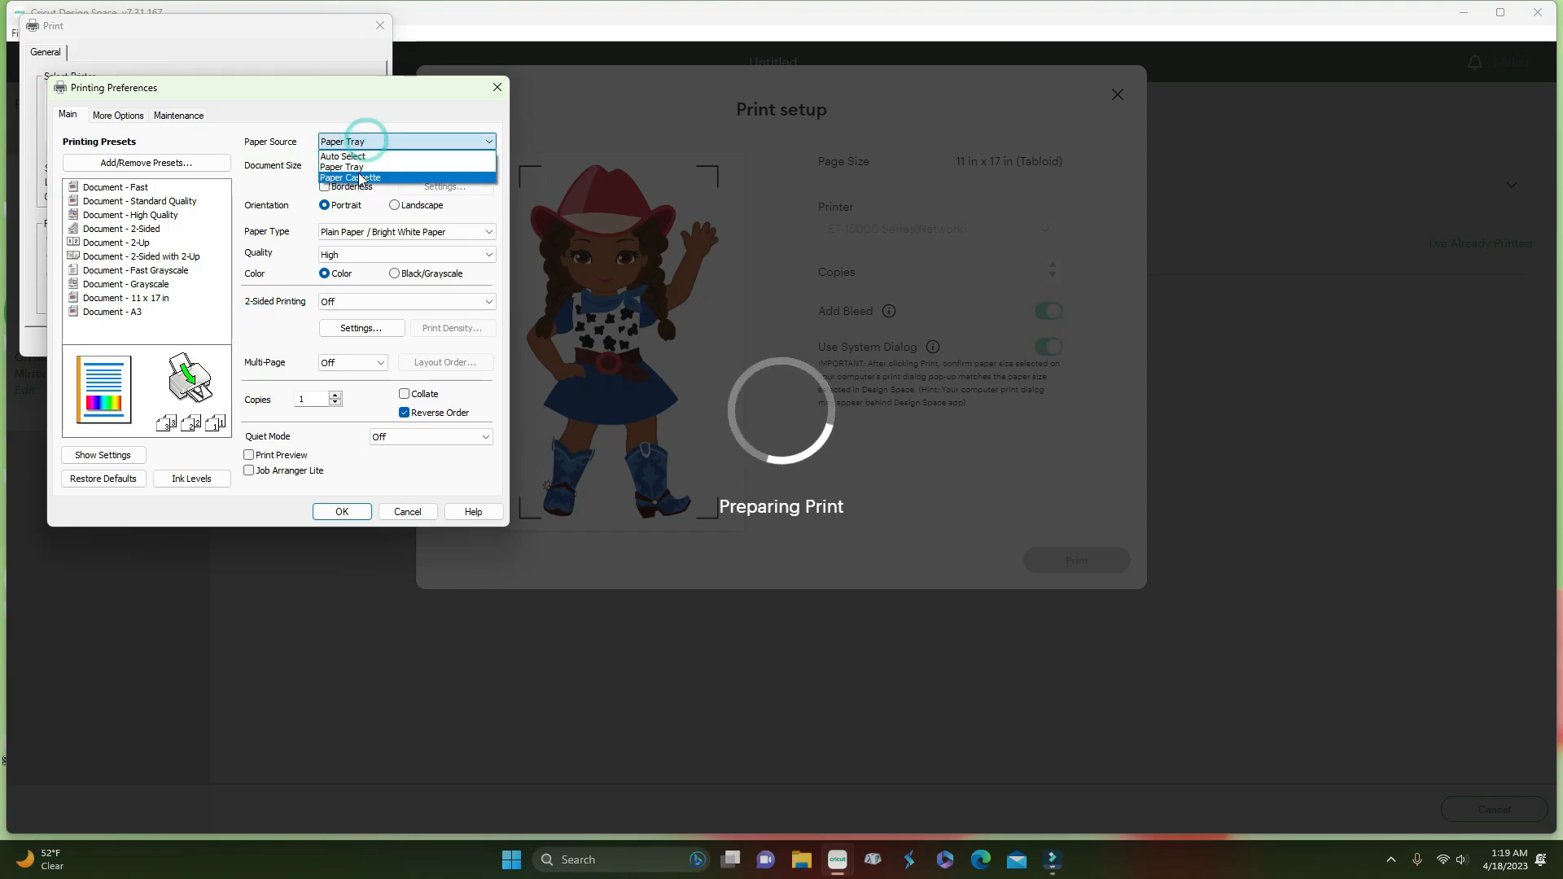
pyautogui.click(361, 177)
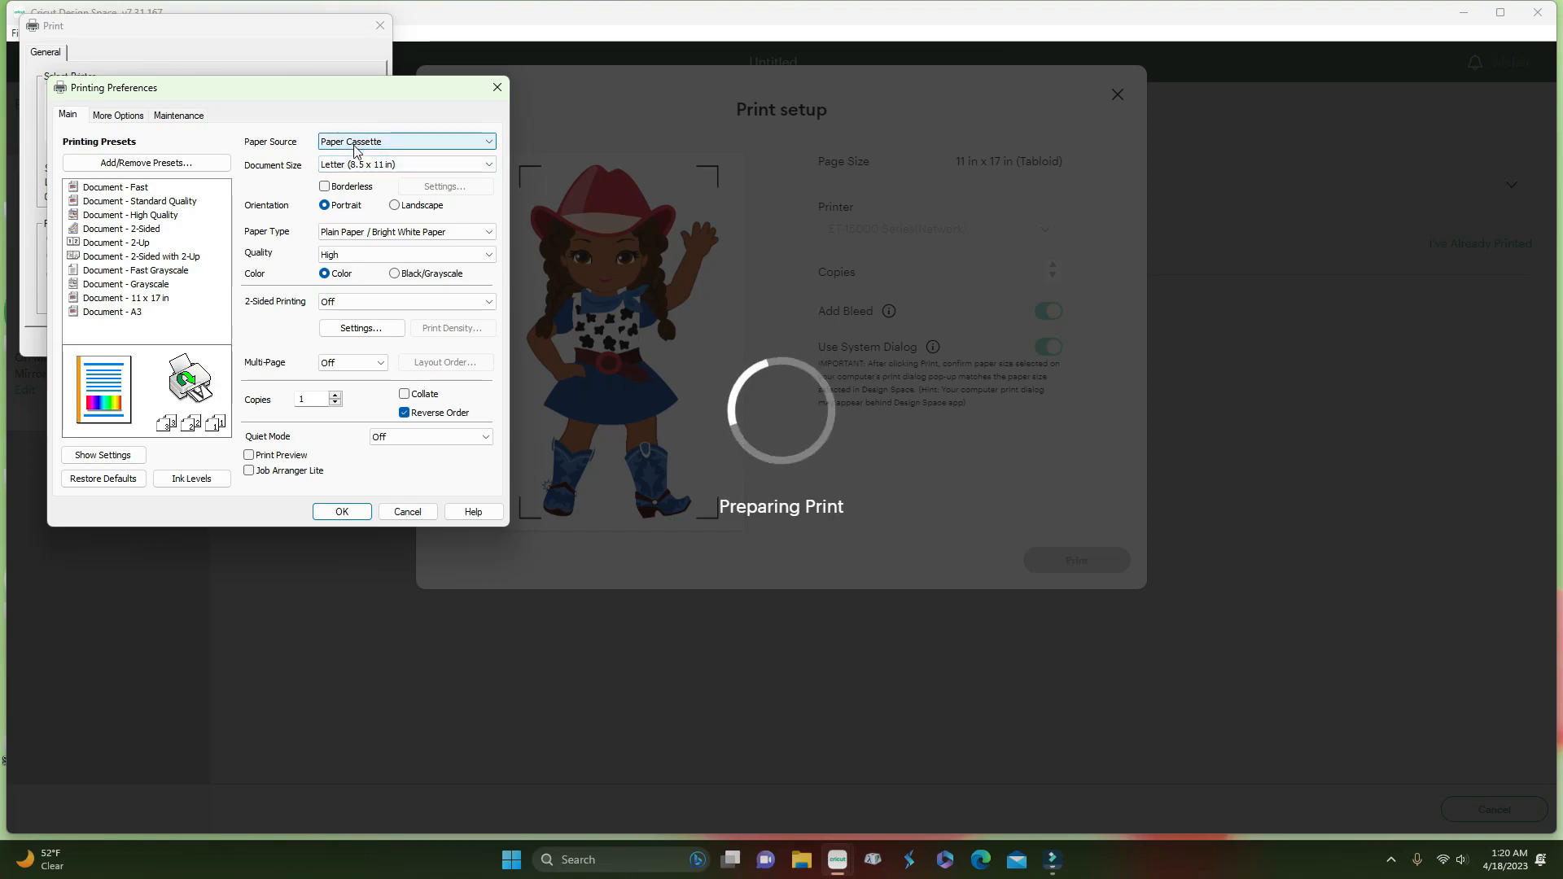
pyautogui.click(330, 511)
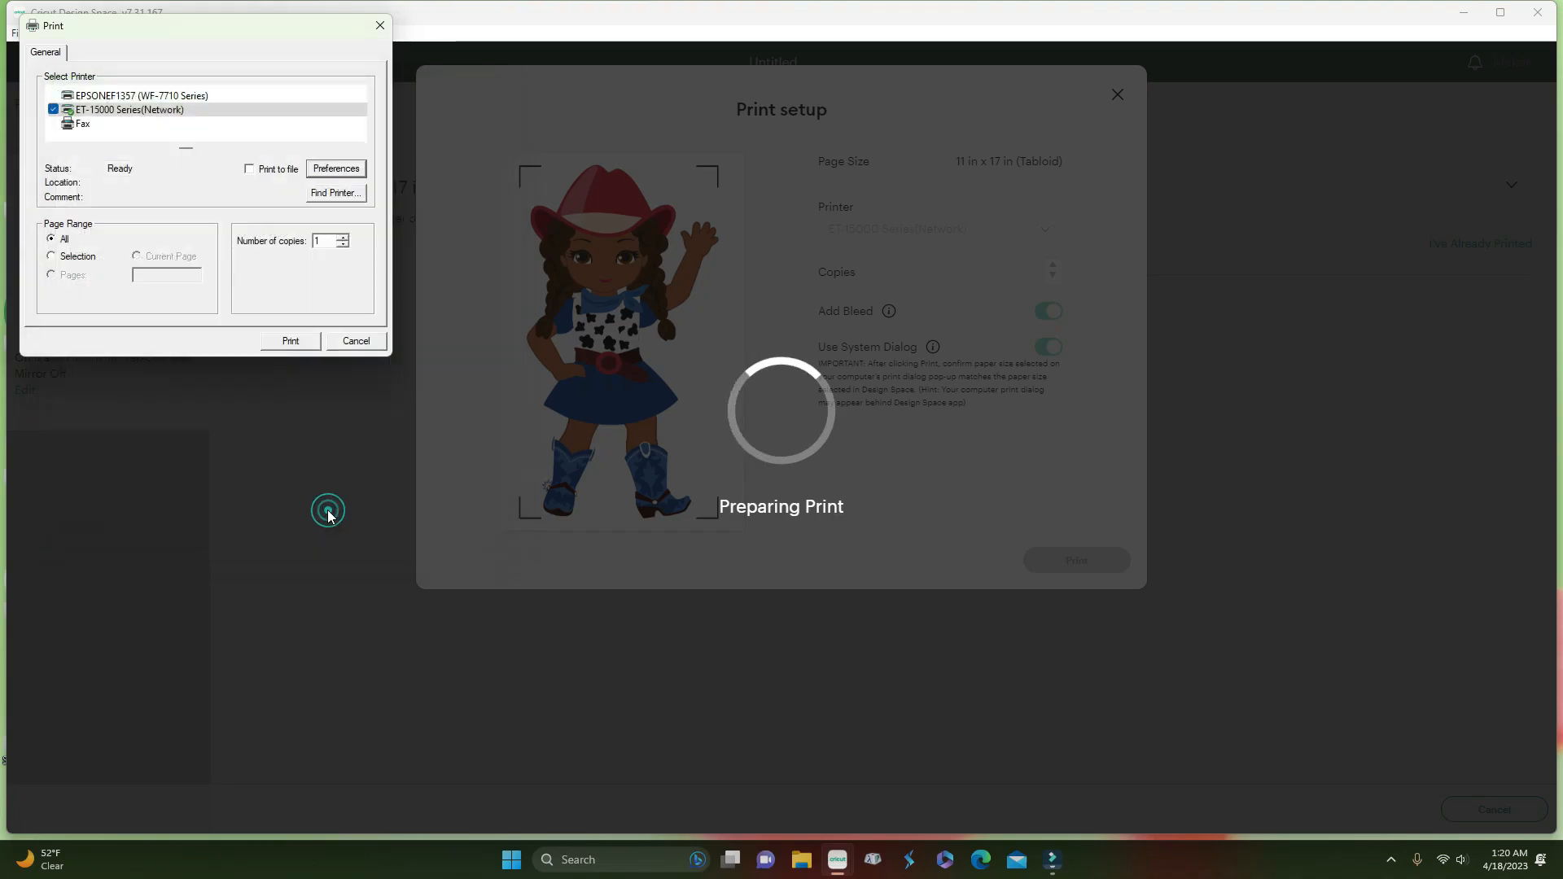
# Cancel the system print dialog and the pending cut, going back to the mat preview
pyautogui.click(355, 341)
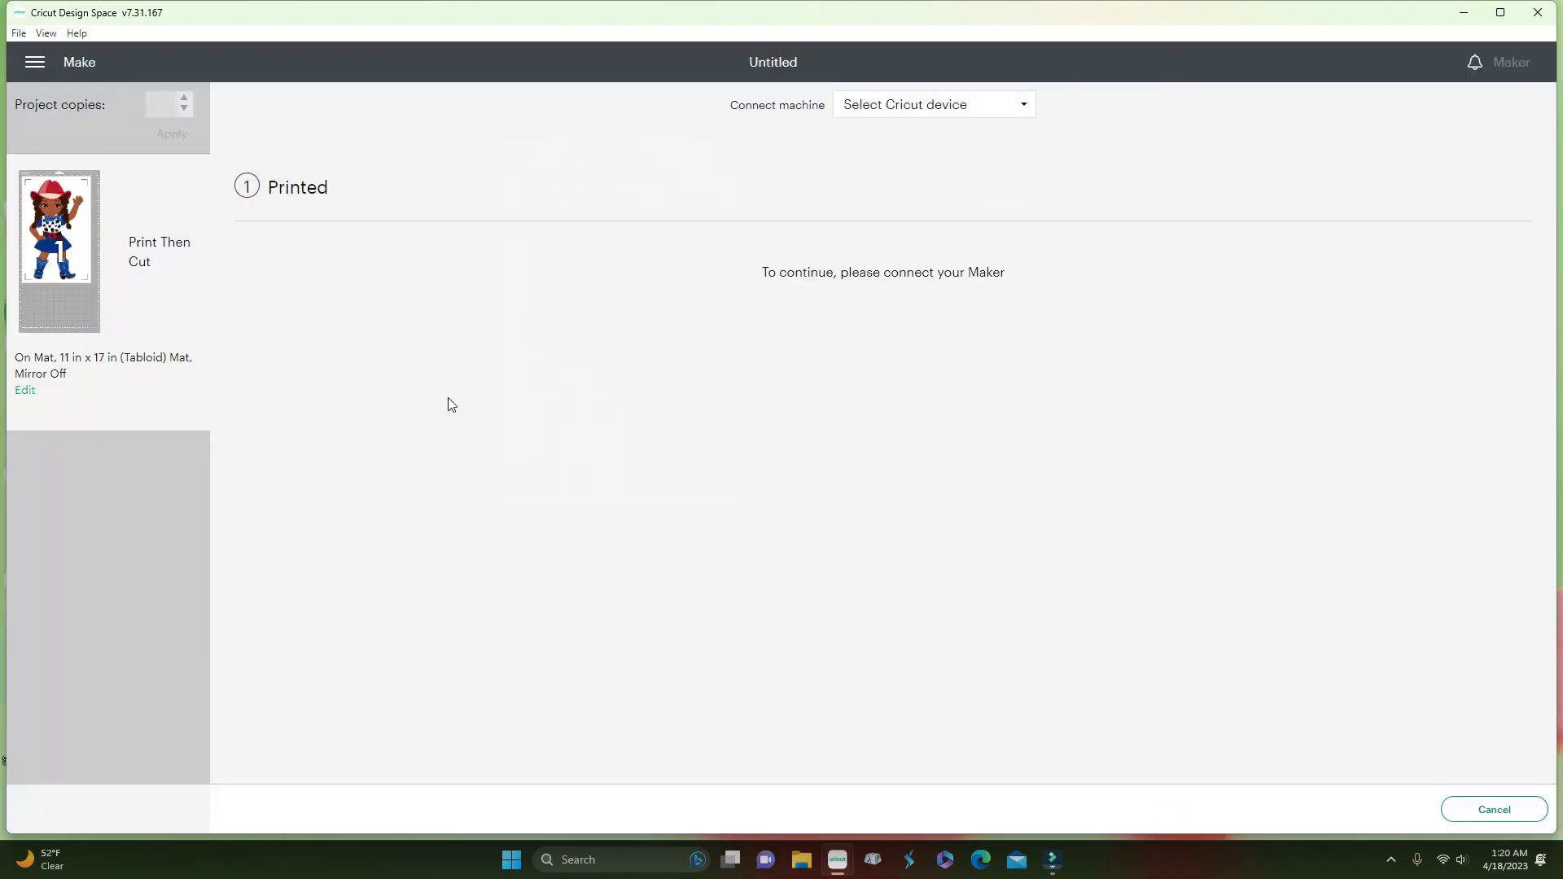
pyautogui.click(1463, 809)
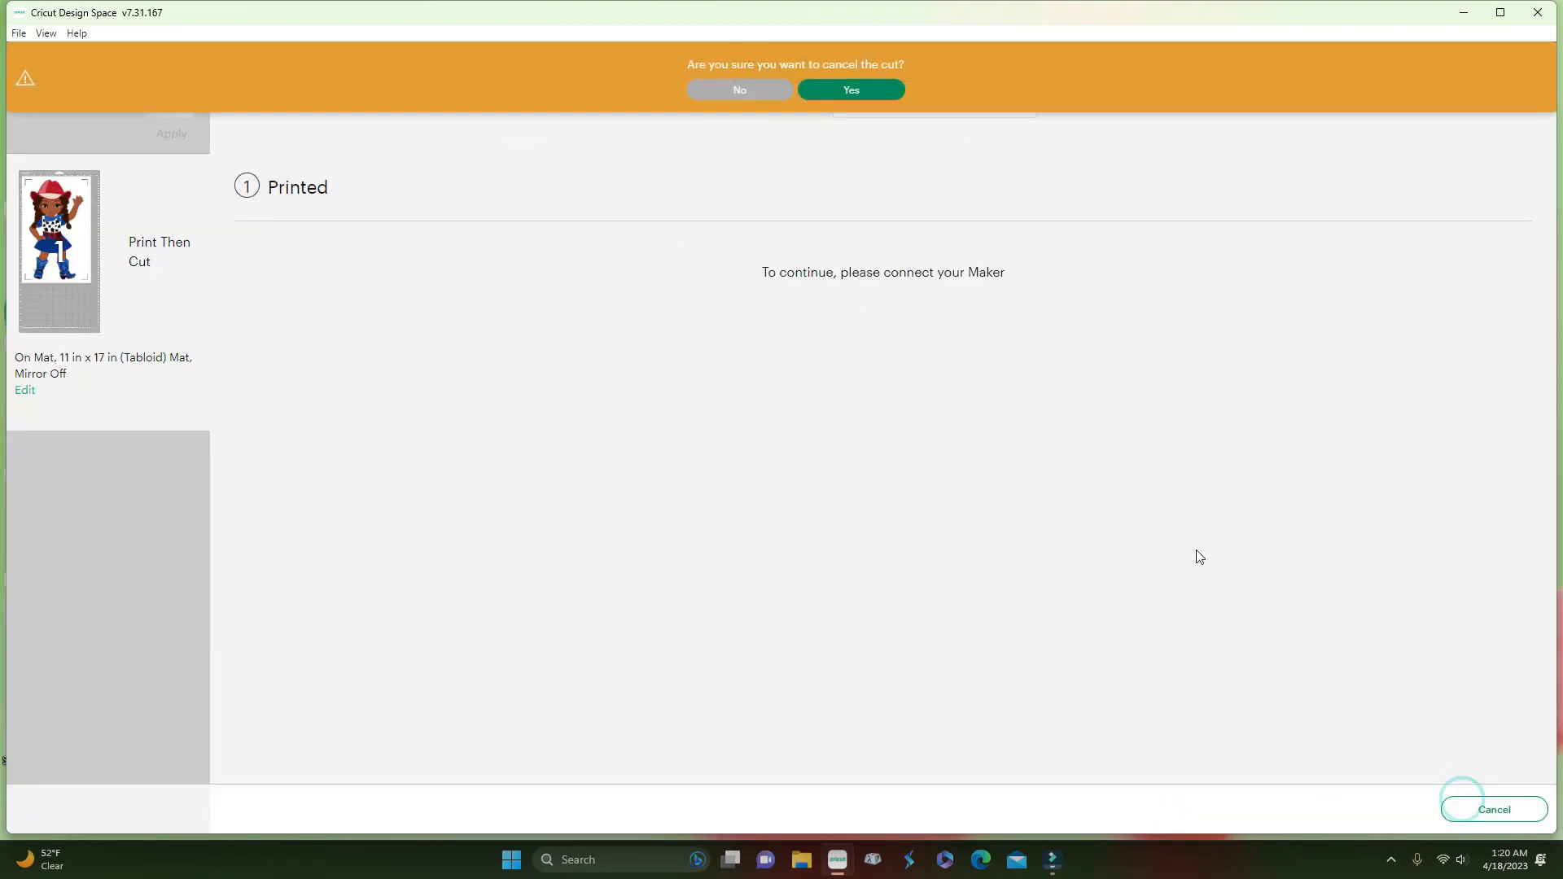
pyautogui.click(852, 91)
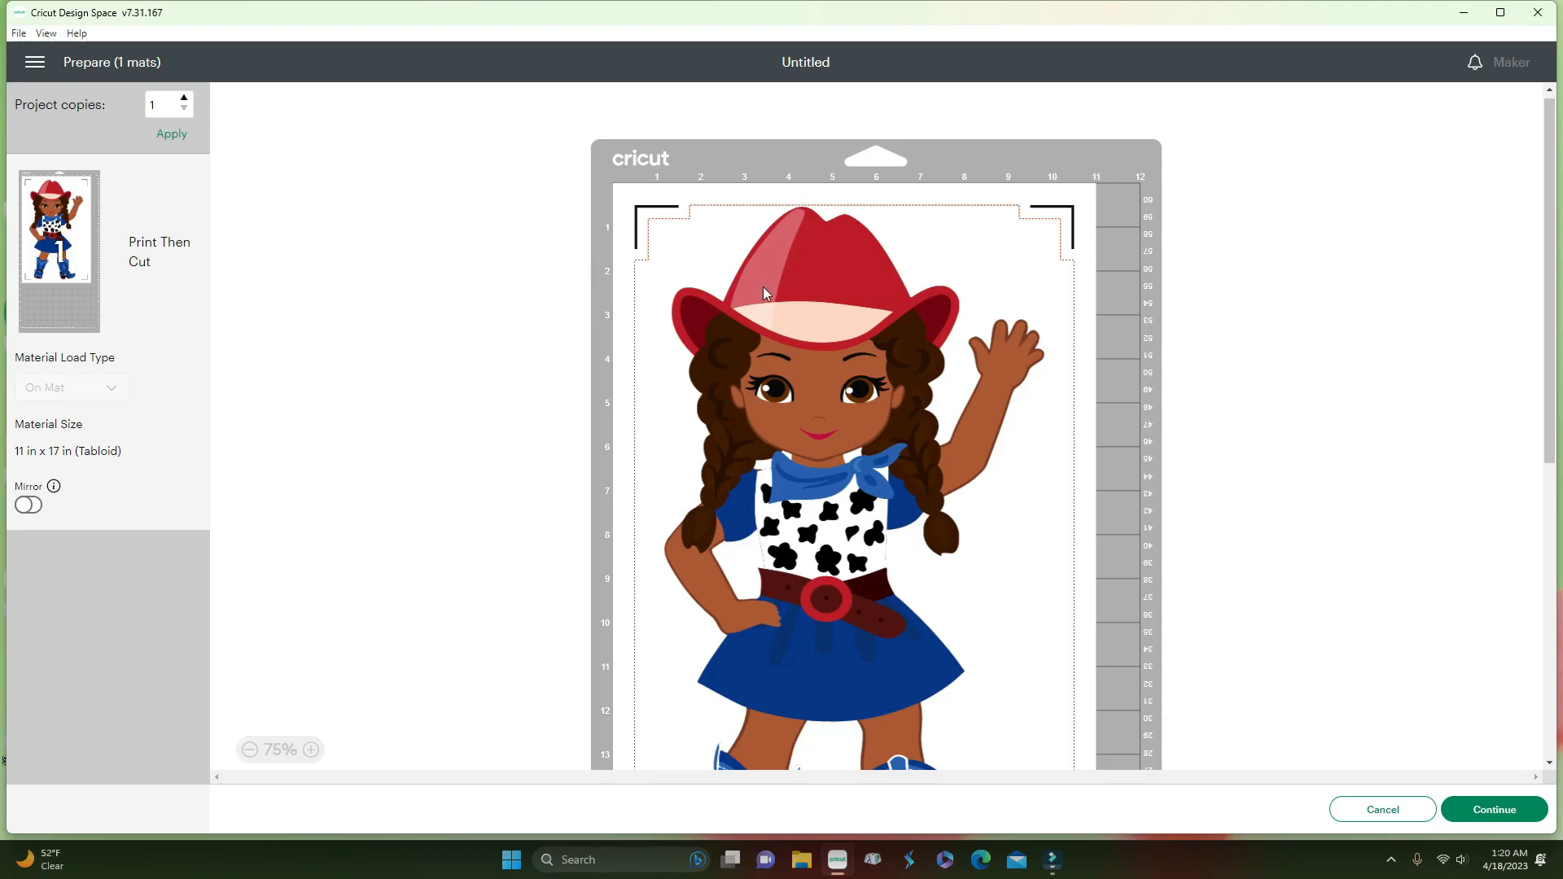
# Examine how the full cowgirl image fits on the 11 in x 17 in mat preview, and return to the canvas
pyautogui.scroll(-5, 720, 331)
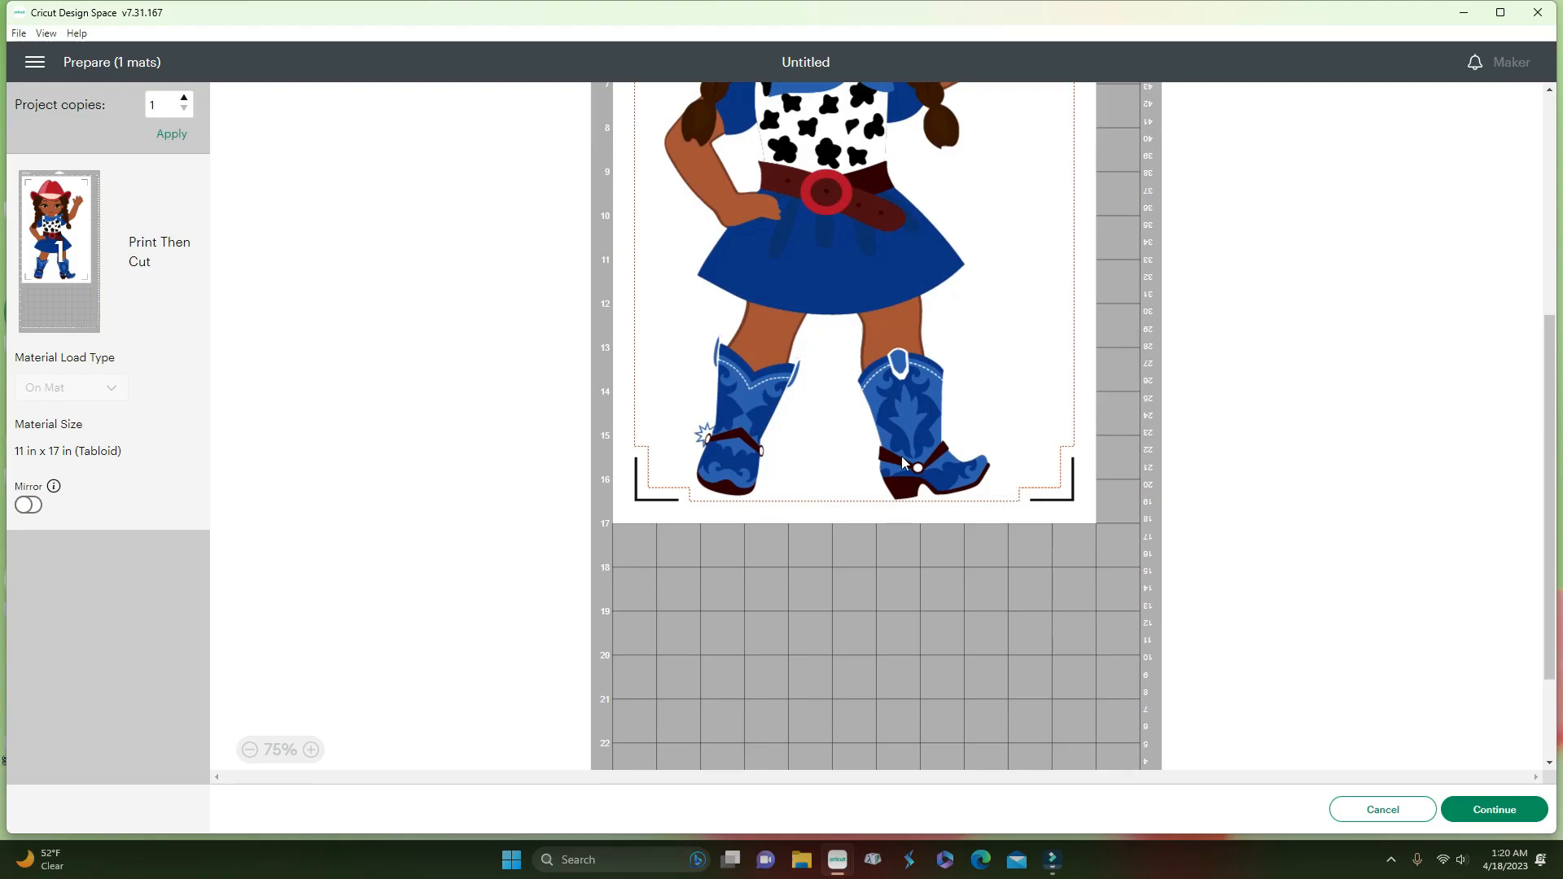
pyautogui.scroll(3, 901, 456)
pyautogui.click(1300, 531)
pyautogui.click(1382, 809)
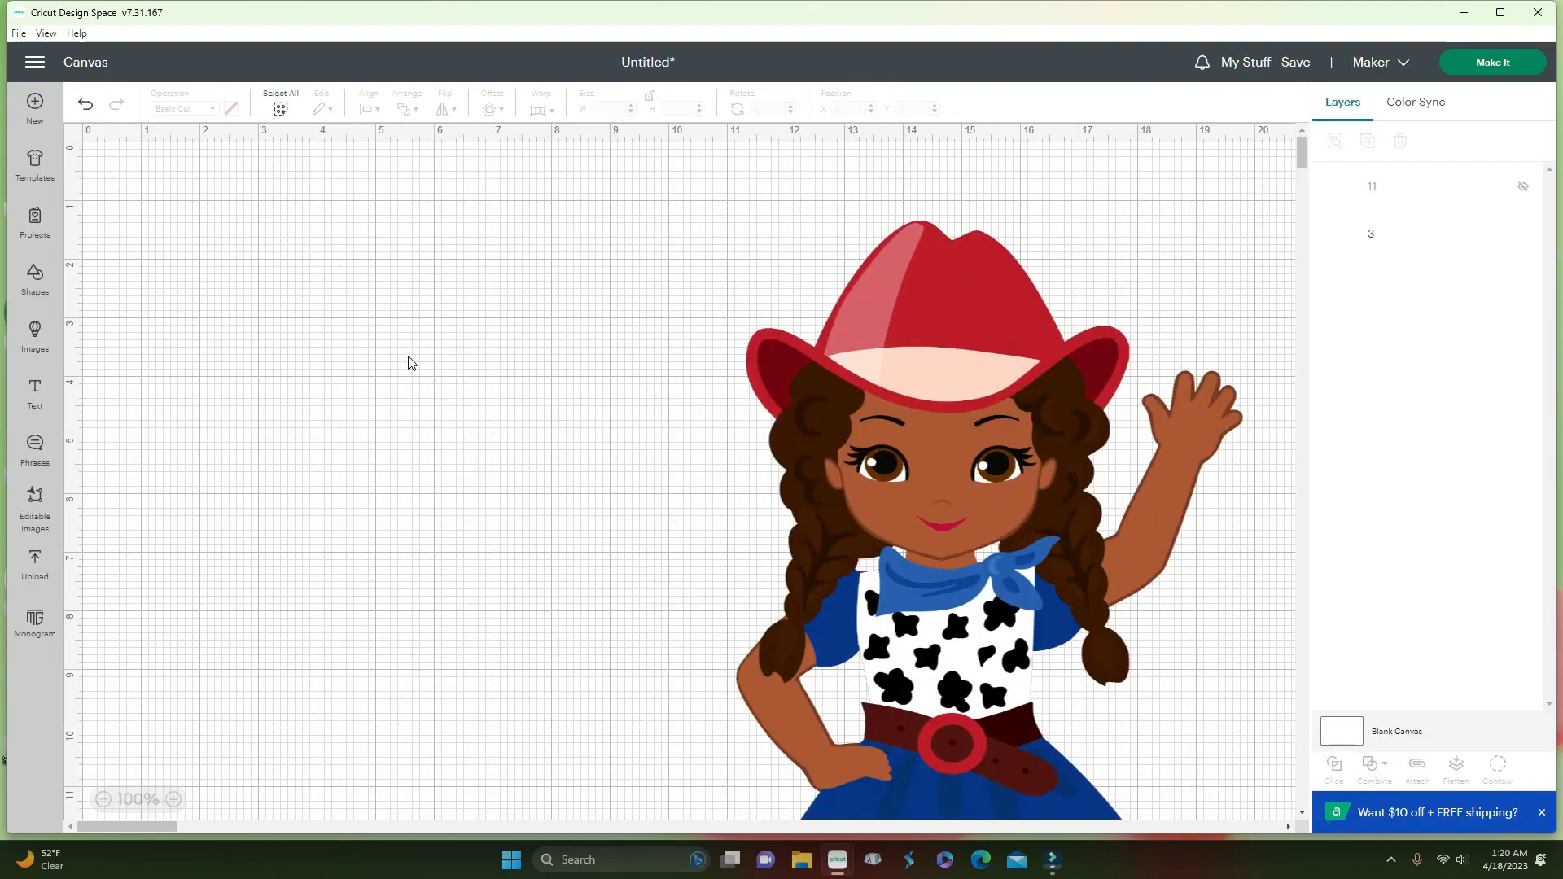
# Move the cowgirl image up and left on the canvas to about X 7.02, Y 0 in
pyautogui.moveTo(942, 394); pyautogui.dragTo(700, 316)
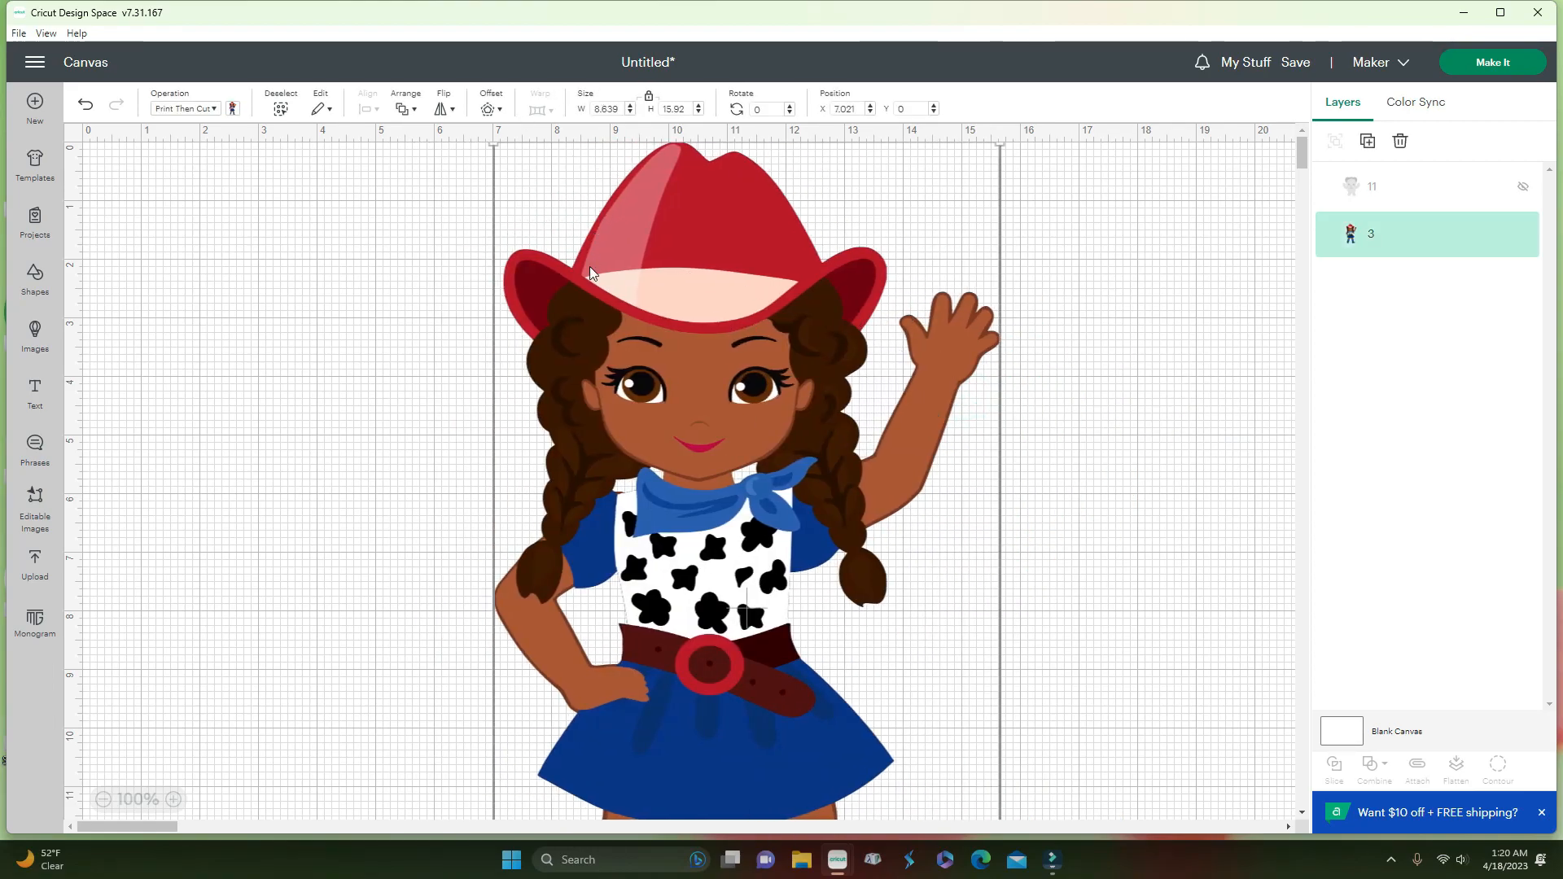